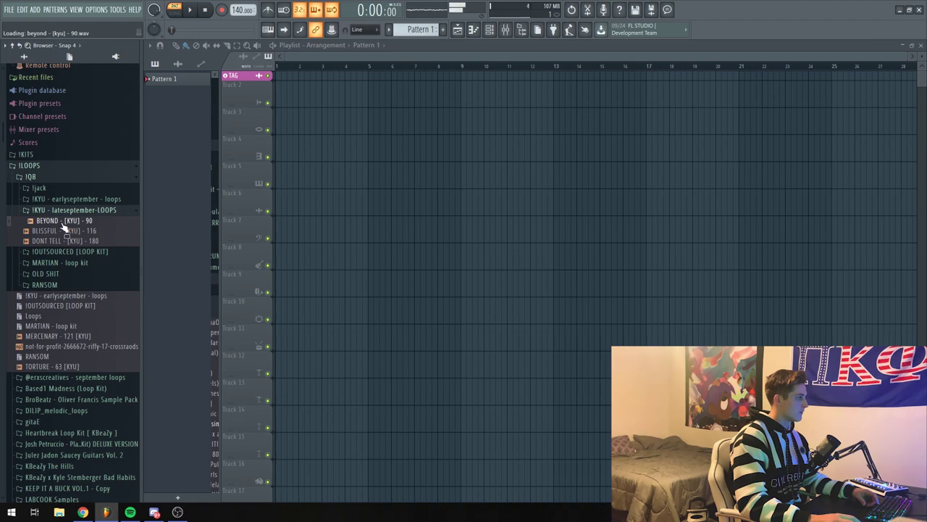
- Place the BEYOND - [KYU] - 90 loop at the start of Track 2 and set the tempo to 90 BPM without restretching channels
left_click_drag(57, 227, 290, 95)
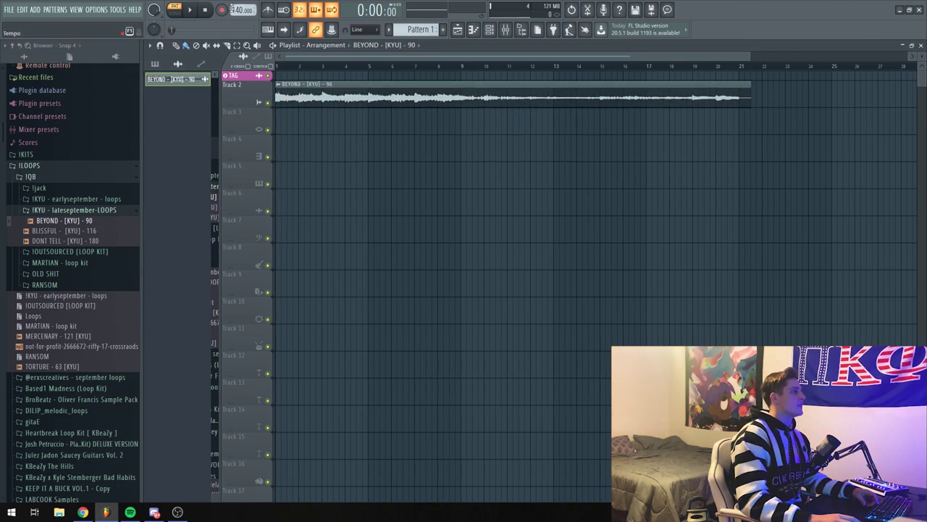
left_click_drag(234, 10, 234, 11)
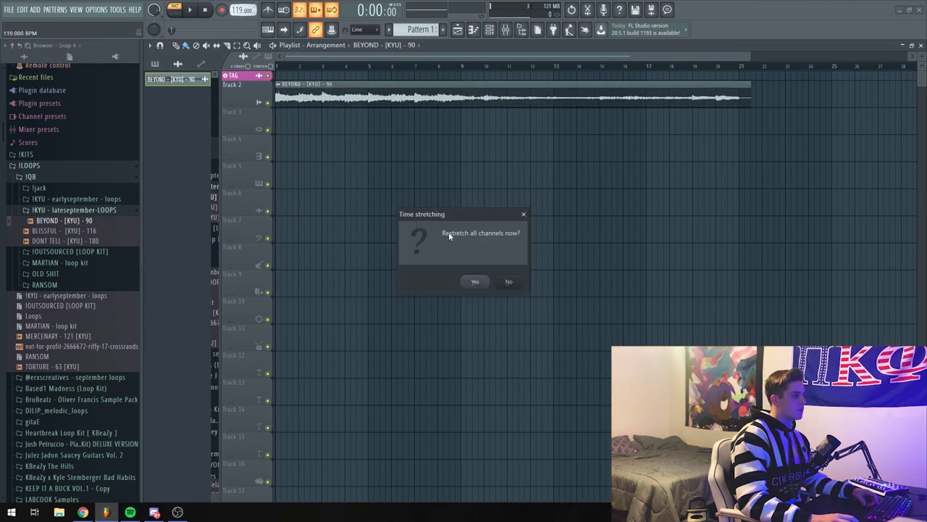
left_click(508, 281)
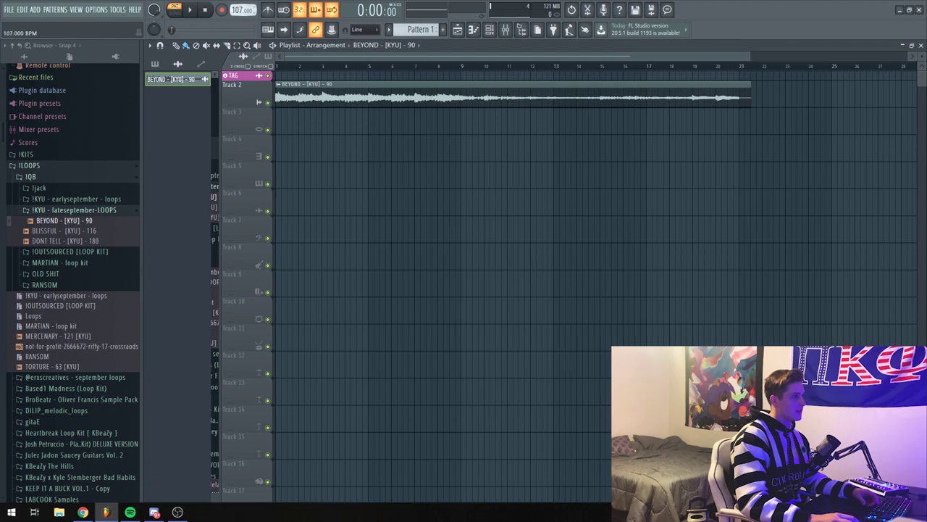
left_click_drag(236, 10, 237, 14)
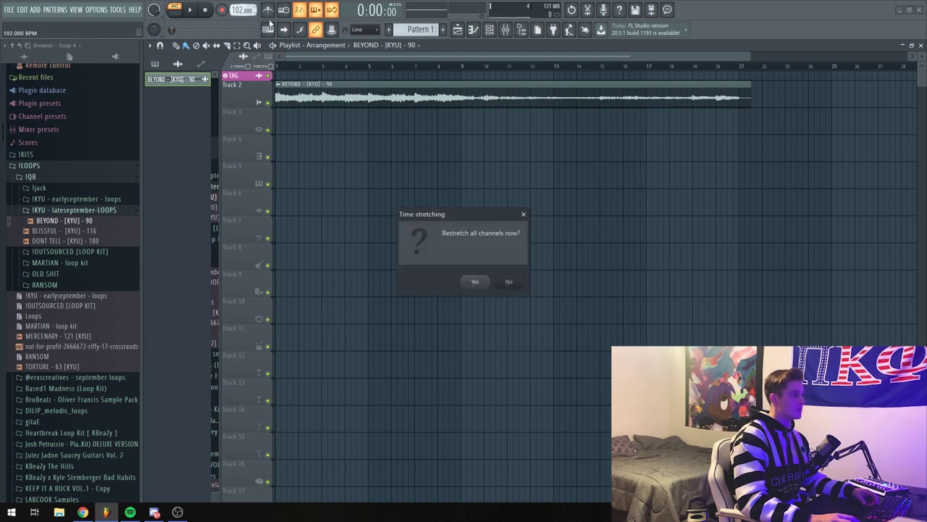
left_click(507, 281)
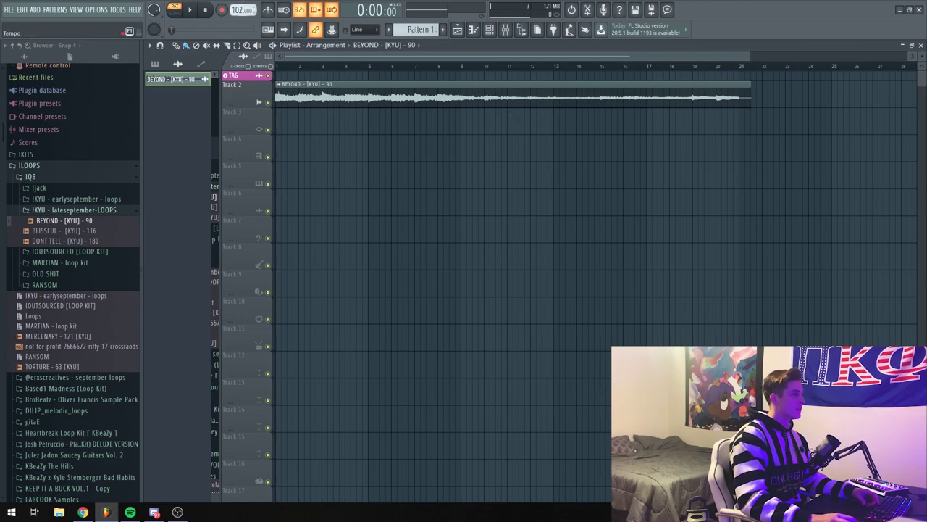
left_click_drag(236, 11, 236, 18)
left_click(471, 76)
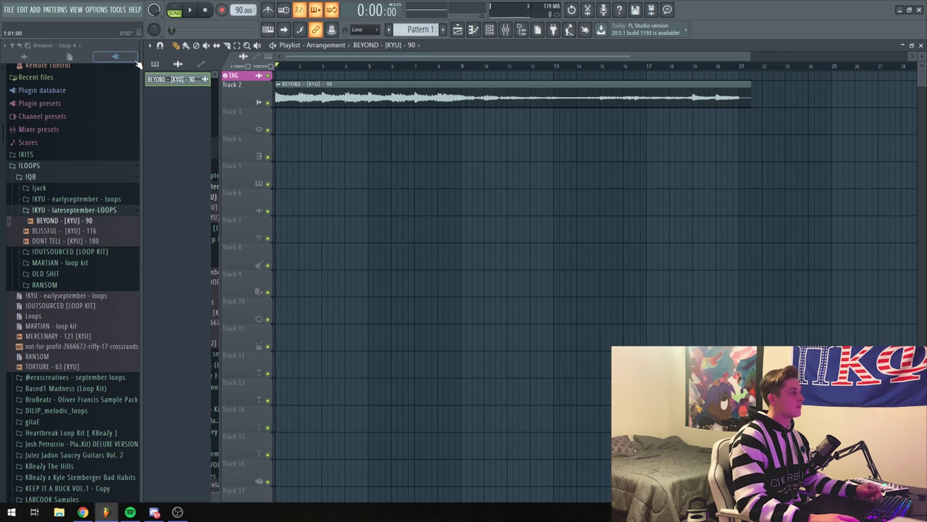
- Audition the opening of the BEYOND loop, then slice its clip at bar 9 and play from there
key("space")
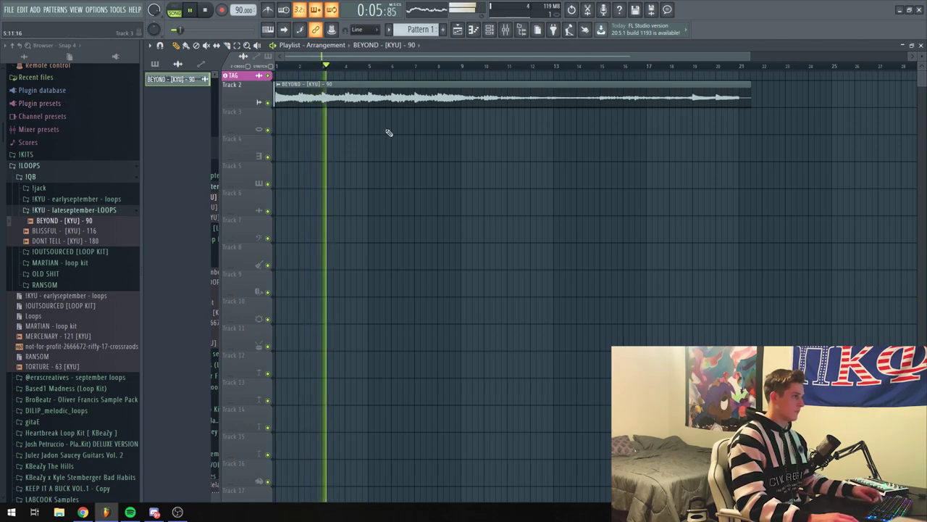
key("space")
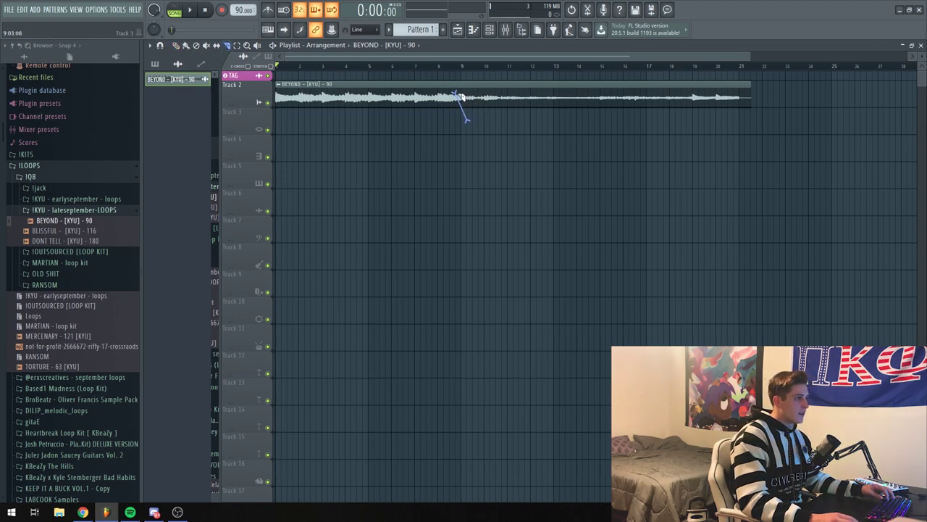
left_click(463, 68)
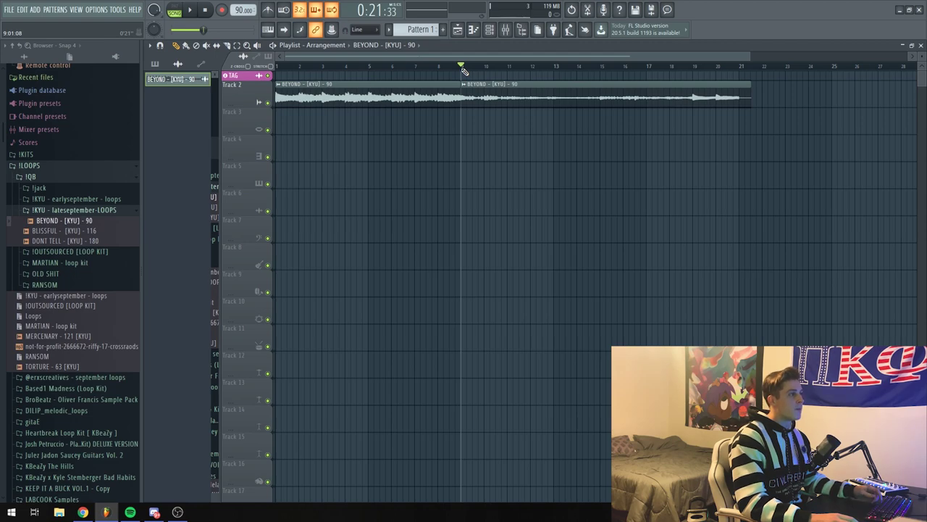
key("space")
key("space")
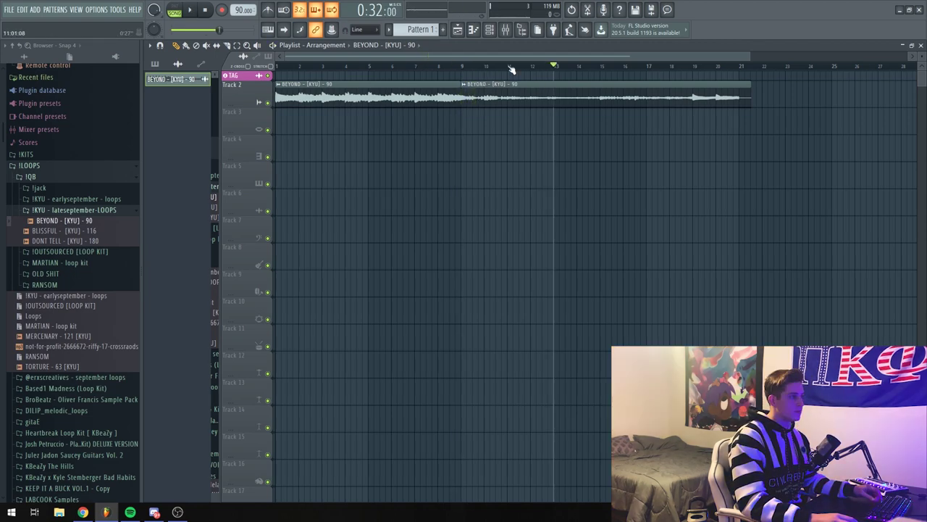
- Listen to the BEYOND clip's individual parts, playing briefly from bars 11, 13, 15, 17 and 19
left_click(511, 68)
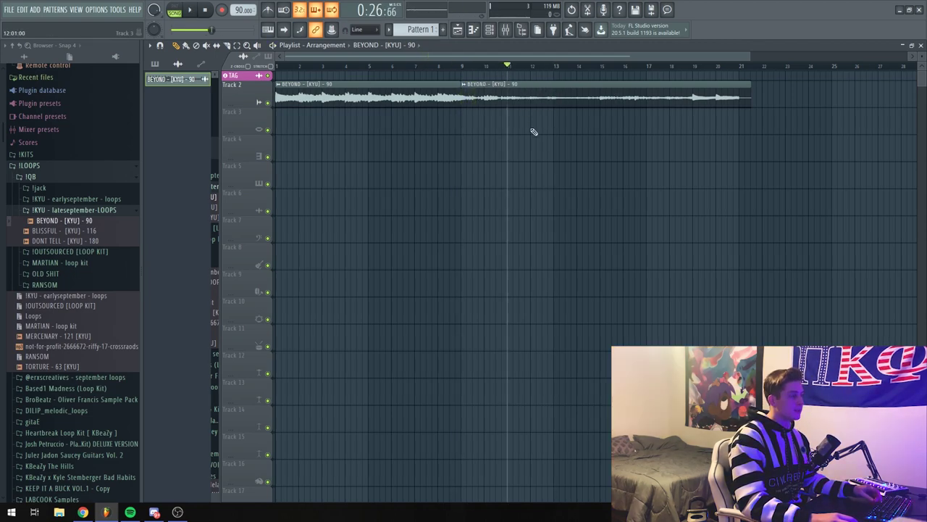
key("space")
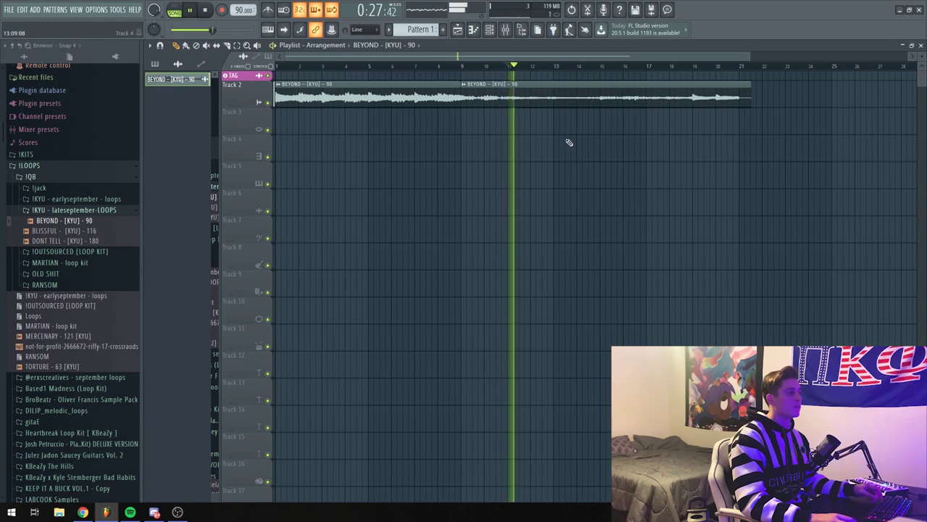
key("space")
left_click(555, 67)
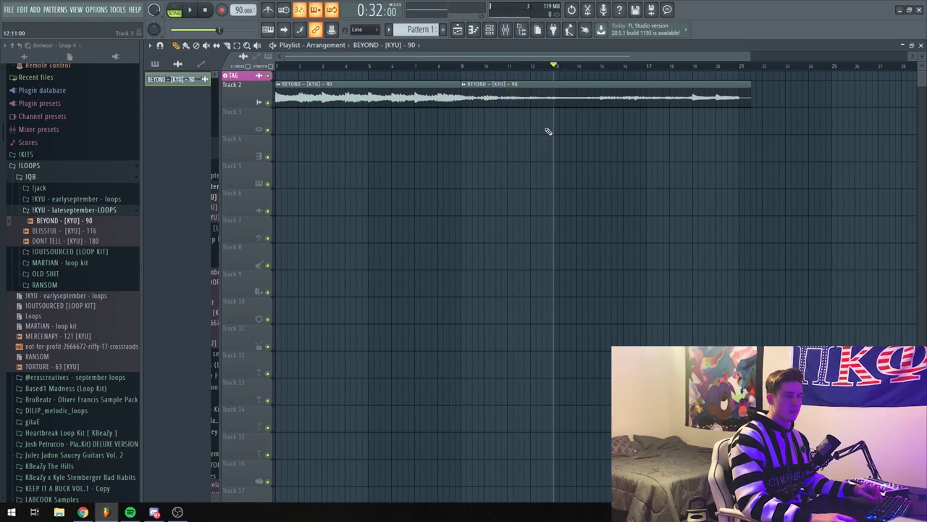
key("space")
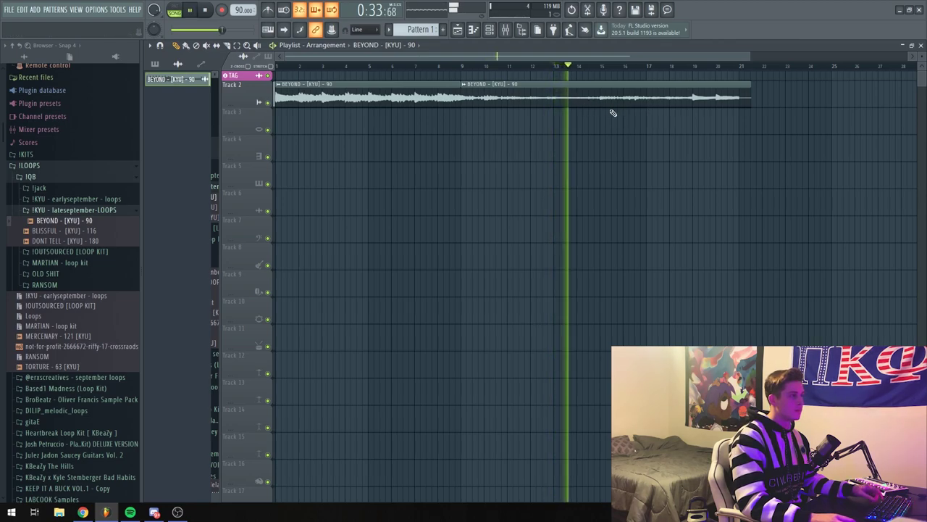
key("space")
left_click(601, 67)
key("space")
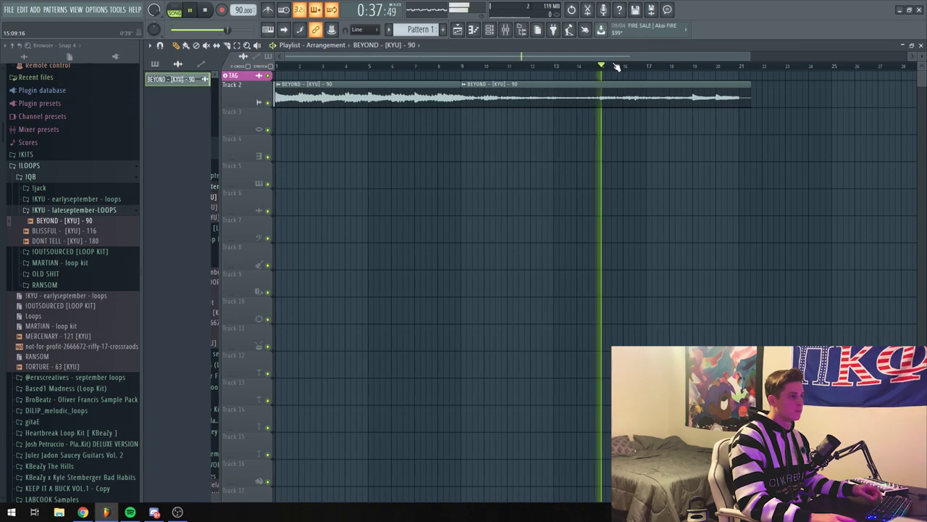
key("space")
left_click(651, 68)
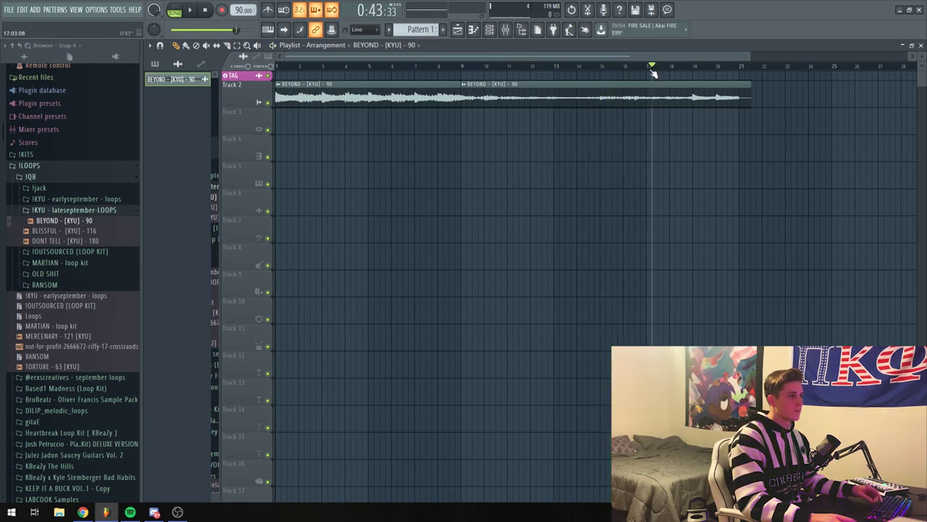
key("space")
key("space")
left_click(694, 67)
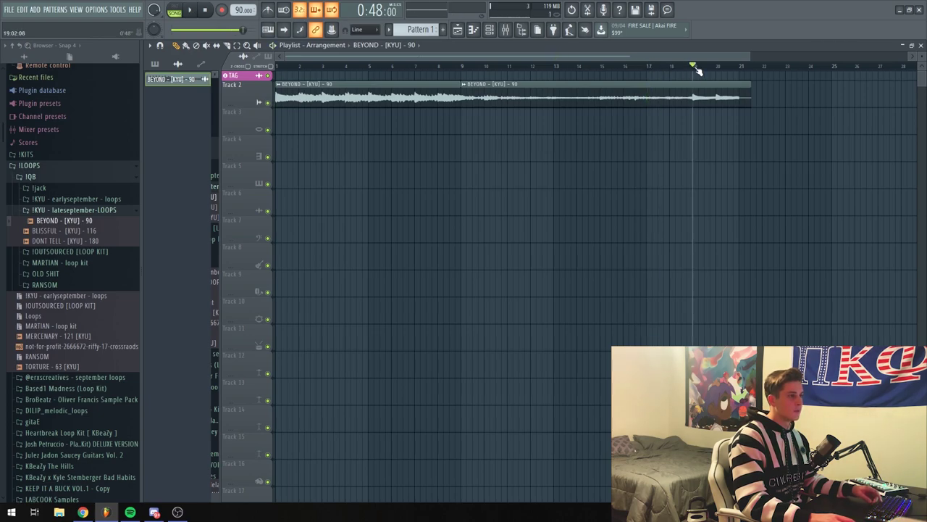
key("space")
key("space")
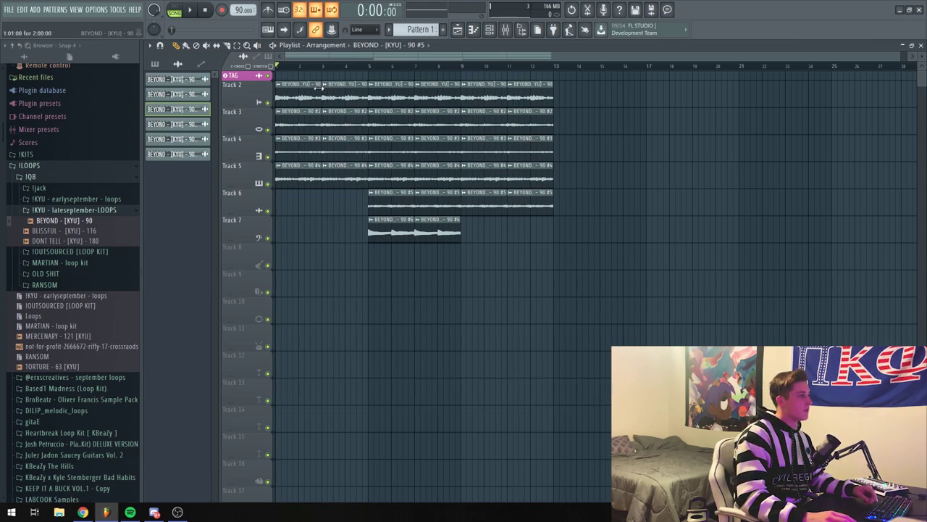
- Load FabFilter Pro-Q 2 into slot 10 of the MELODY BUS mixer track
left_click(506, 29)
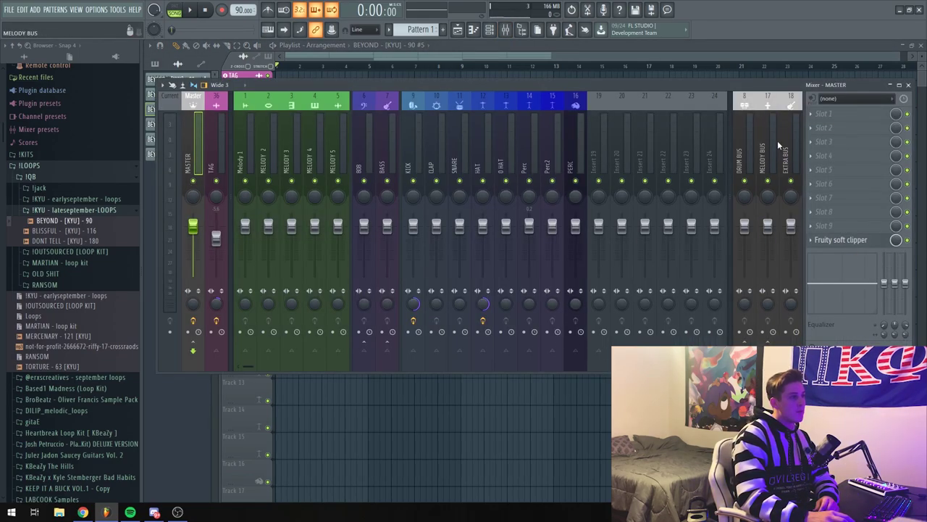
left_click(776, 141)
left_click(820, 247)
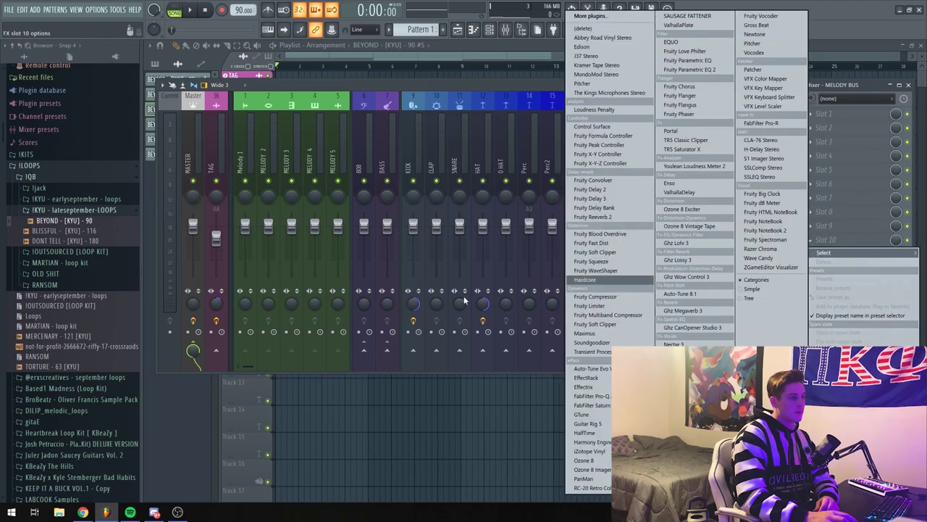
left_click(590, 396)
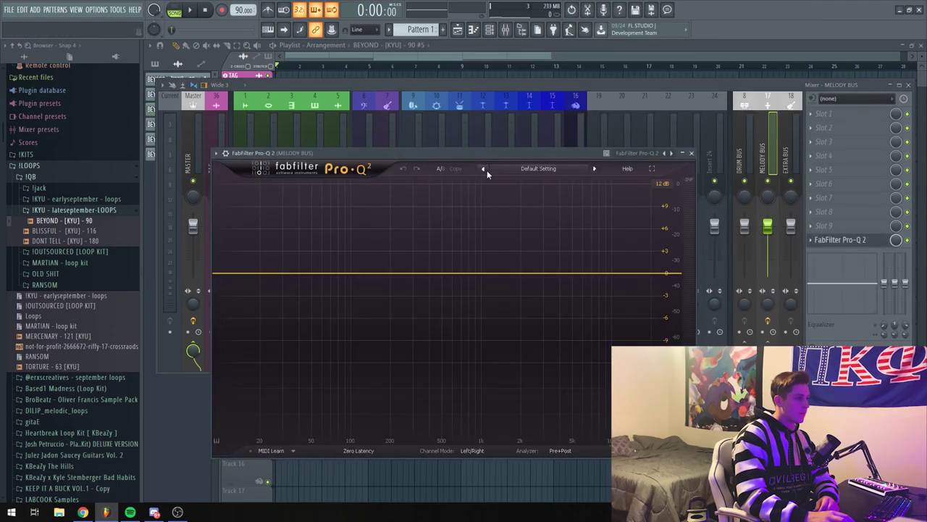
- Apply the CLAP preset in the equalizer and move its low cut to about 174 Hz
left_click(483, 169)
left_click_drag(377, 274, 381, 274)
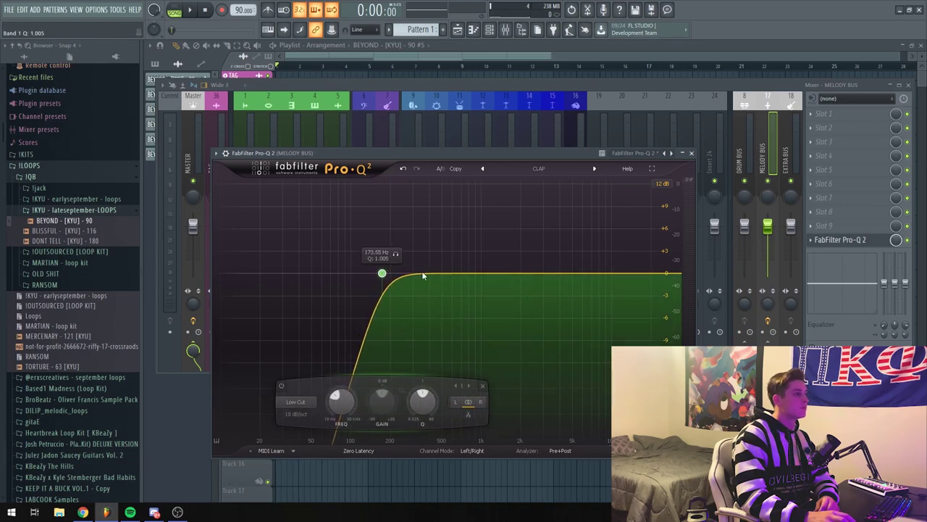
left_click(691, 153)
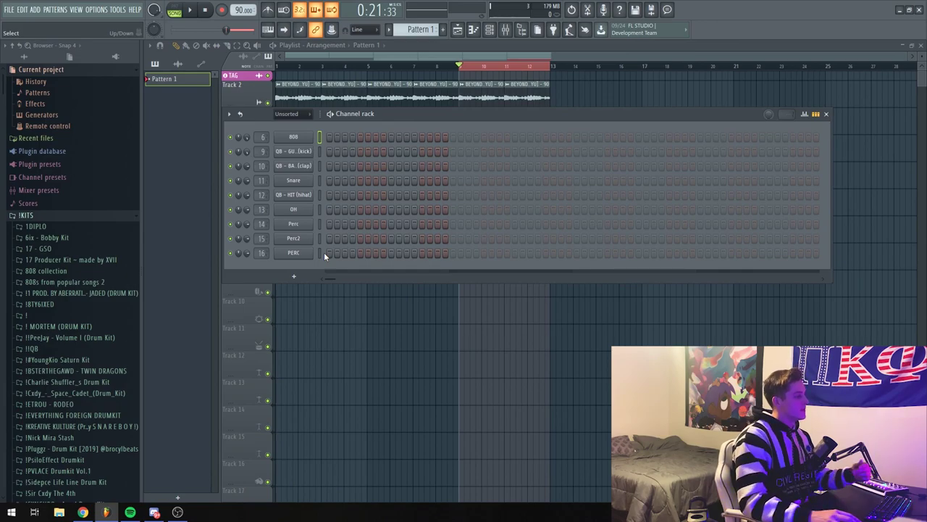
- Audition hi-hats in the !!QB kit's kyu-stash folder and load QB - HIT (hihat) onto channel 12
left_click(32, 350)
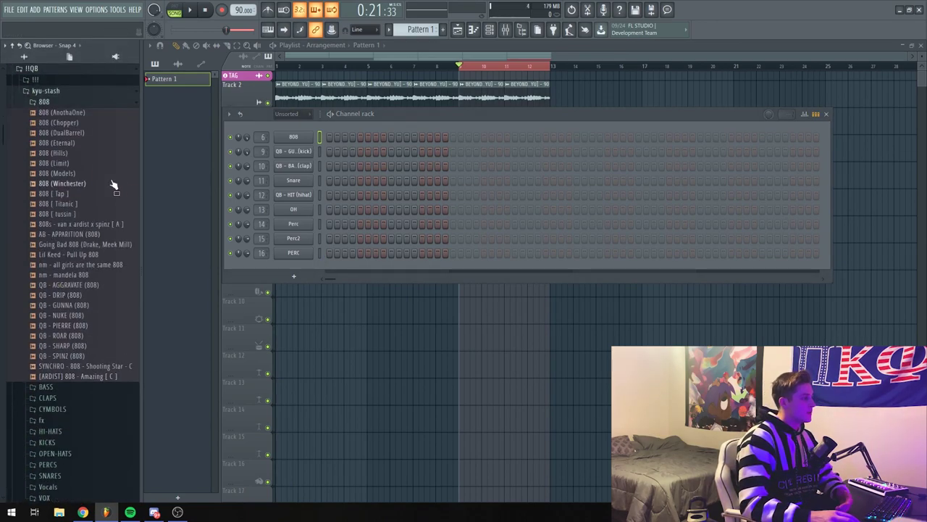
left_click(44, 102)
scroll(88, 341, "up", 3)
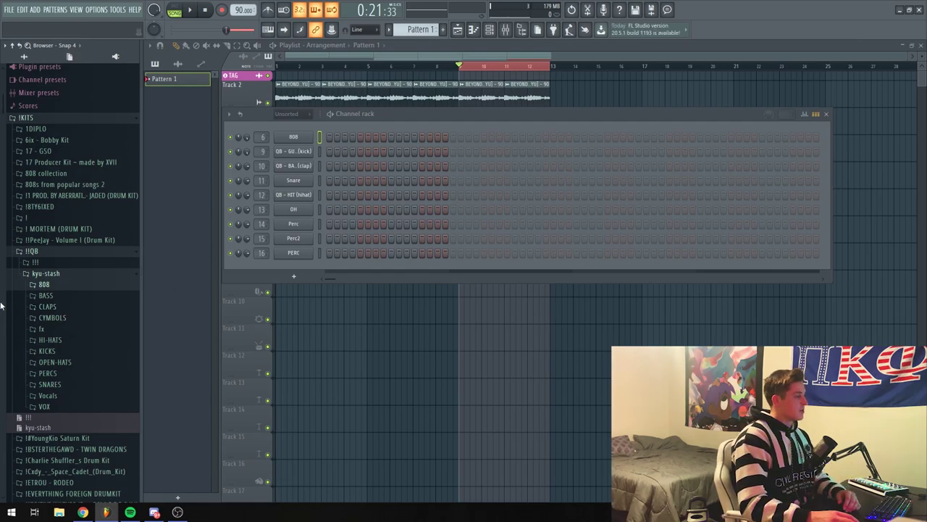
left_click(51, 340)
left_click(72, 345)
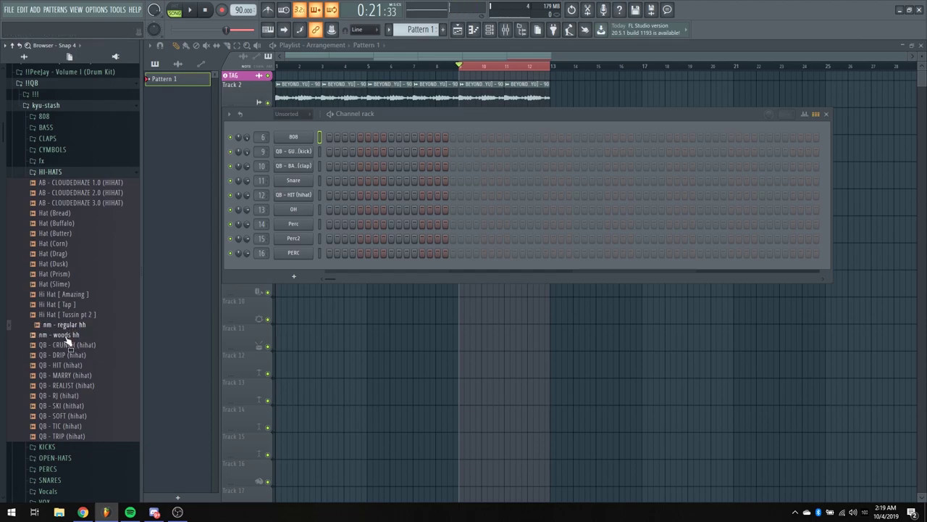
left_click(65, 366)
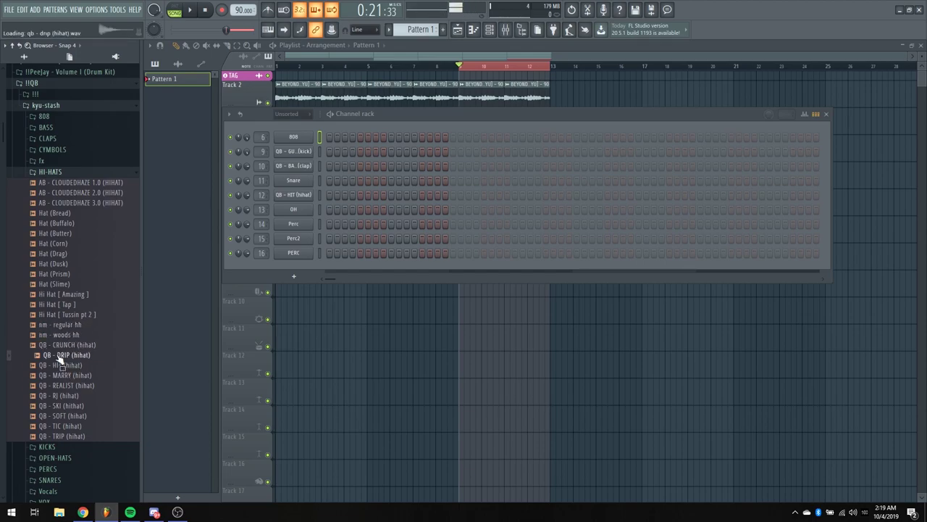
left_click_drag(64, 368, 297, 197)
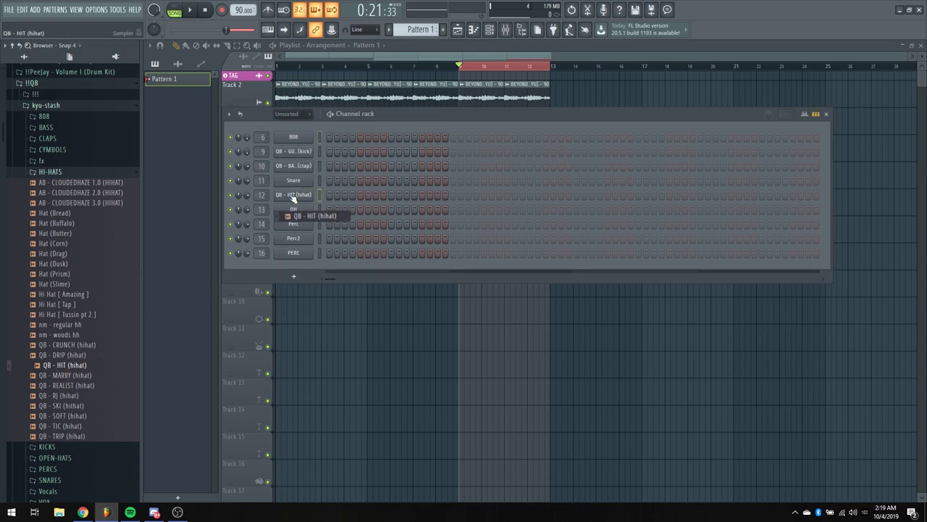
- Replace the clap sample on channel 10 with Clap (Tassle) from the CLAPS folder
left_click(50, 172)
left_click(48, 139)
left_click(55, 151)
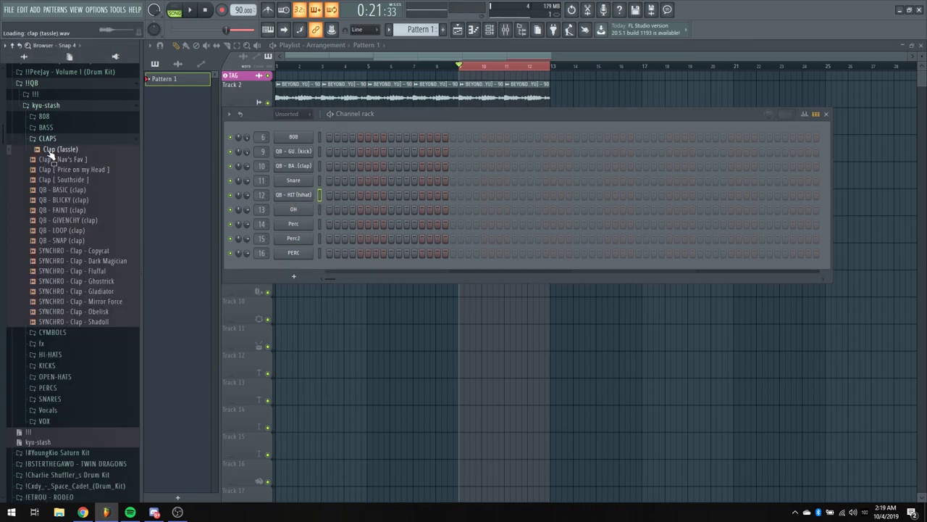
left_click_drag(260, 152, 242, 166)
- Program Clap (Tassle) on steps 5, 13, 21, 29, 37, 45, 53 and 61 of Pattern 1 during playback, and check the velocities
key("space")
left_click(359, 166)
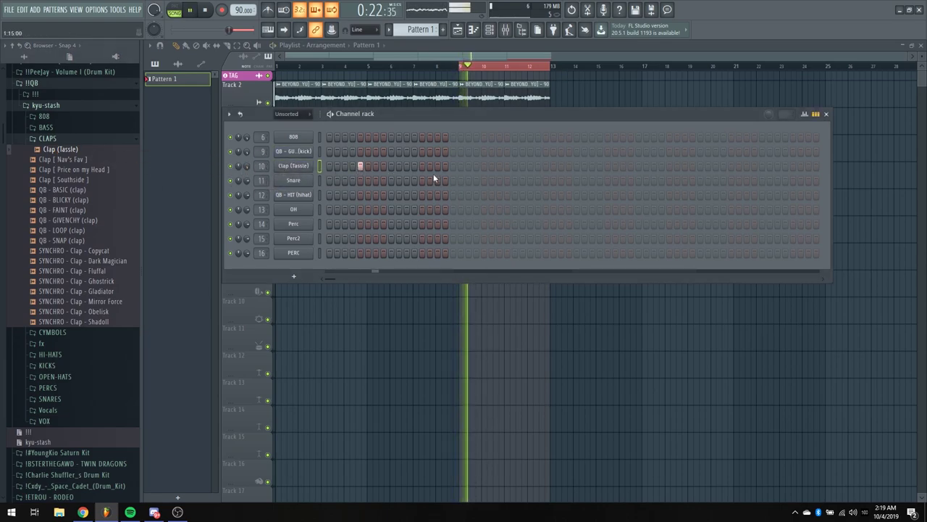
left_click(422, 166)
left_click(484, 166)
left_click(546, 166)
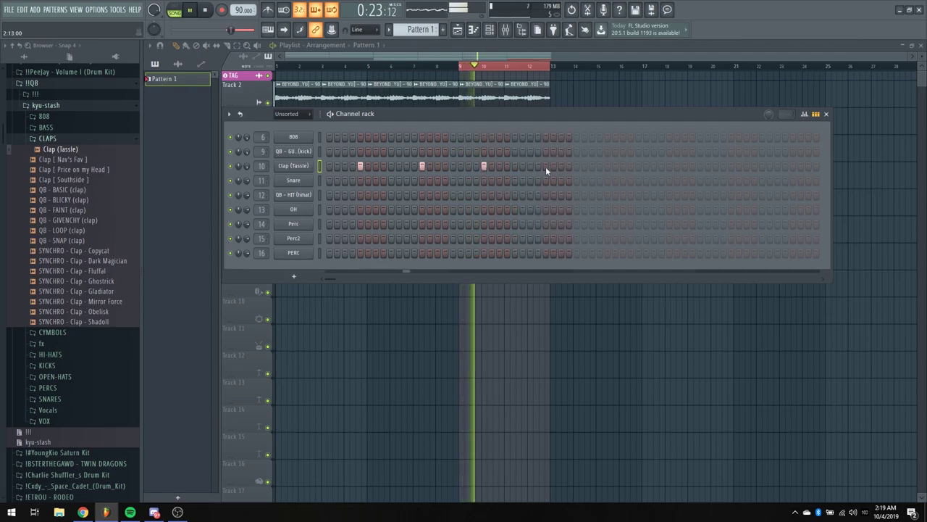
left_click(608, 166)
left_click(669, 166)
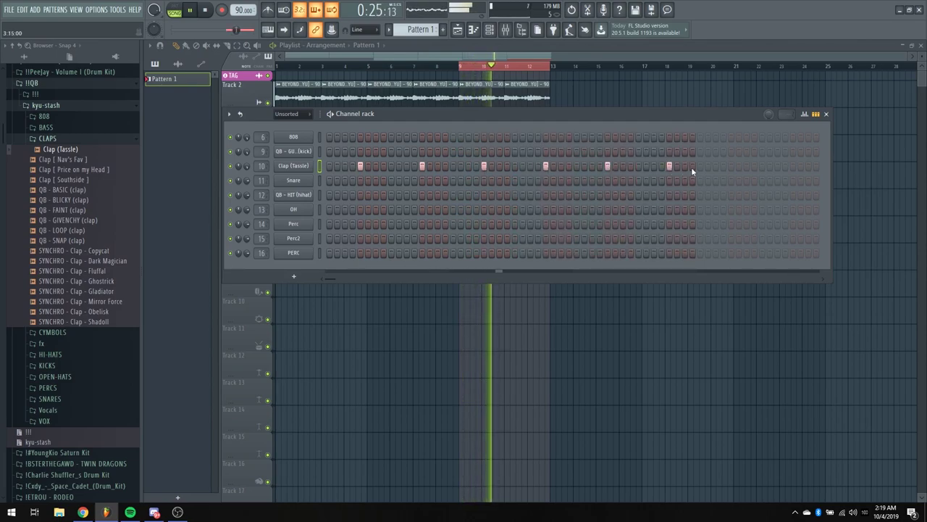
left_click(731, 166)
left_click(793, 166)
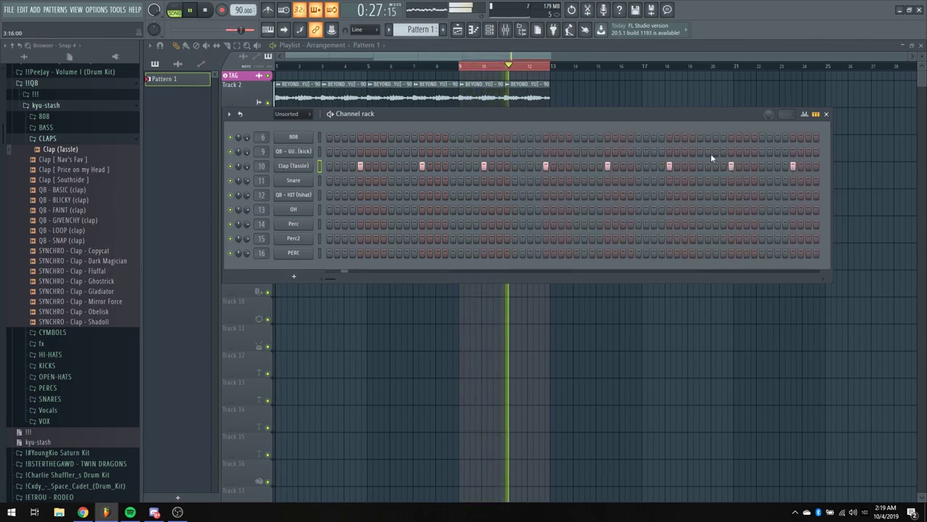
left_click(804, 114)
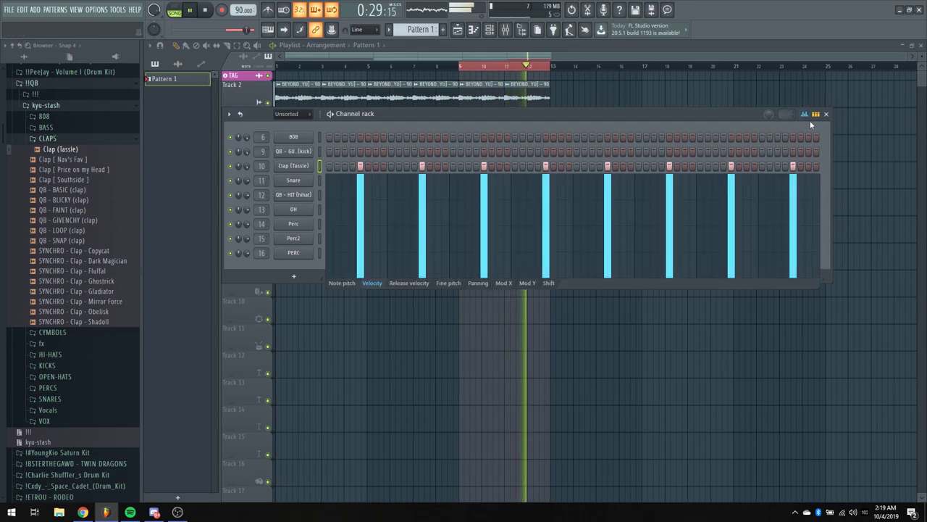
left_click(804, 114)
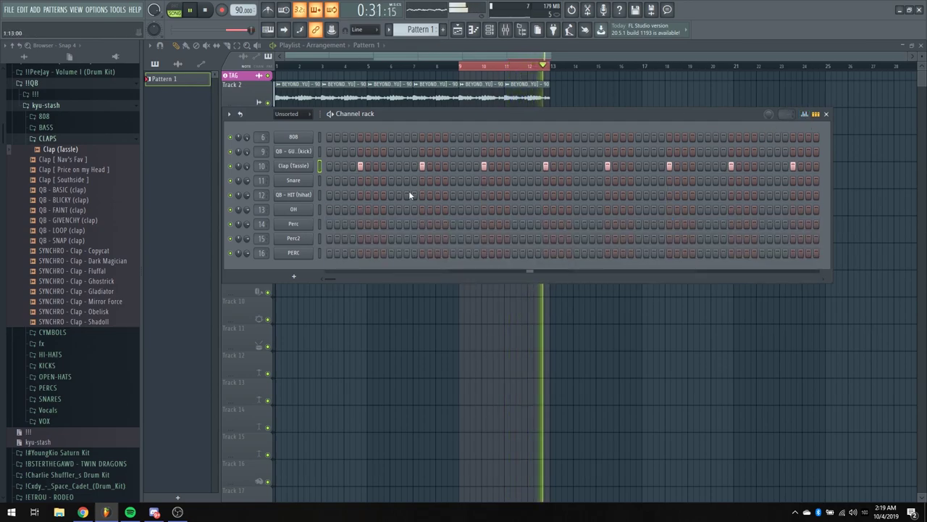
- Fill QB - HIT (hihat) on every second step, clone its notes onto the steps between and lower the clones' velocity
right_click(315, 193)
left_click(423, 221)
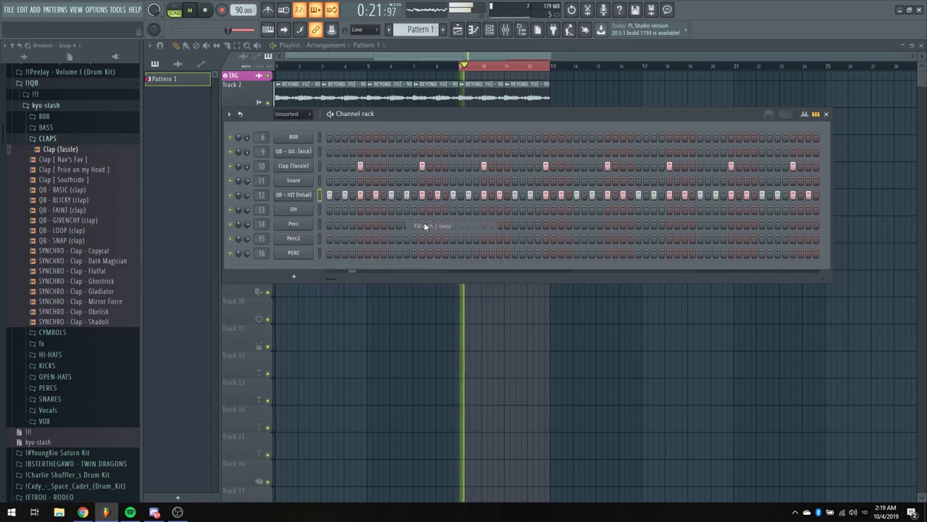
left_click(337, 201)
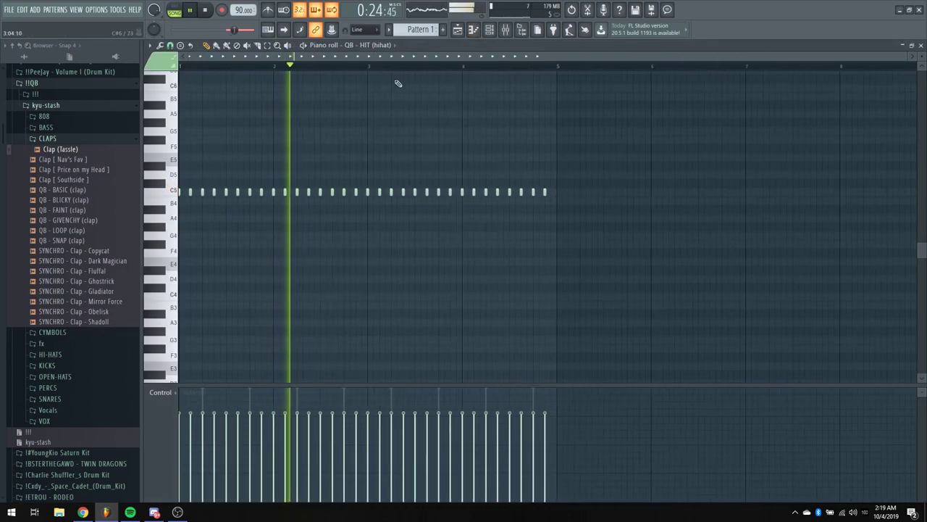
left_click_drag(324, 194, 183, 193)
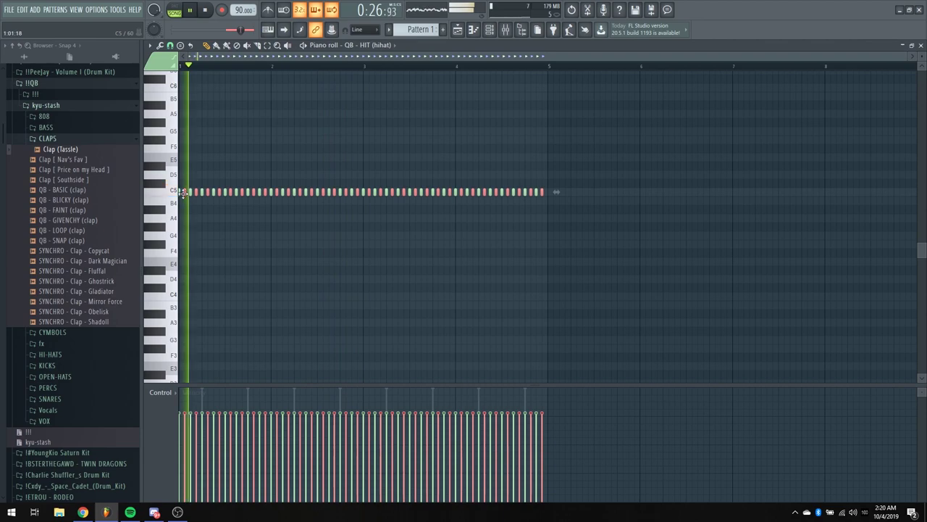
left_click(202, 228, "ctrl")
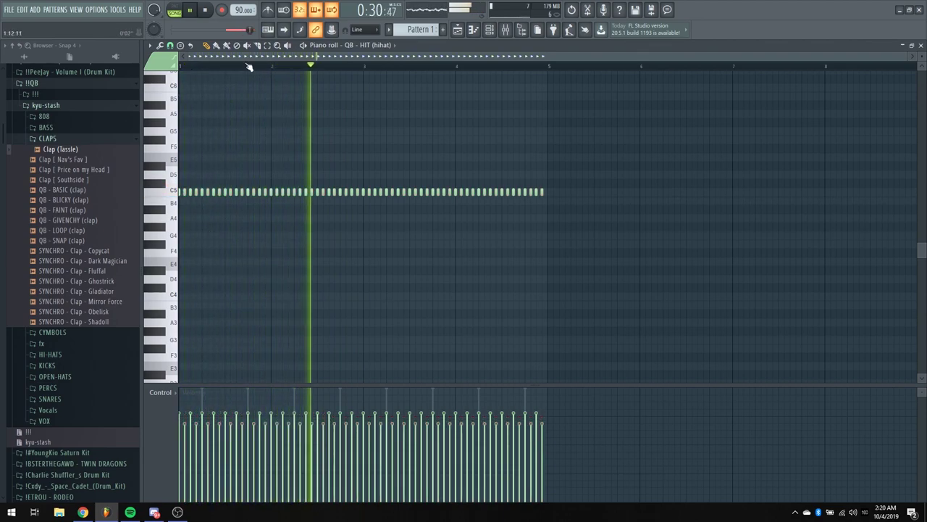
- Adjust the fine time shift of the QB - HIT (hihat) channel on channel 12
left_click(499, 31)
left_click(289, 195)
left_click(265, 170)
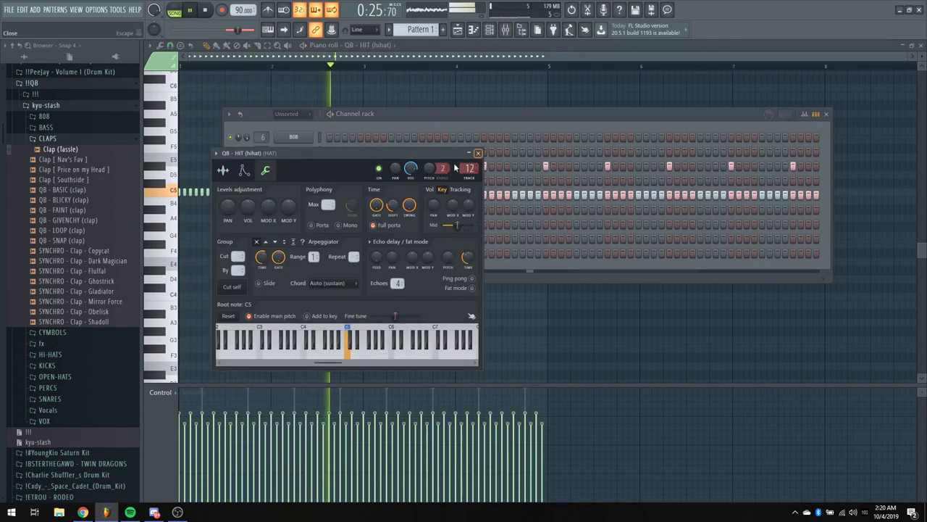
left_click(479, 153)
- Audition snares in the kyu-stash SNARES folder and load QB - LUGER (snare) onto channel 11
key("space")
left_click(65, 139)
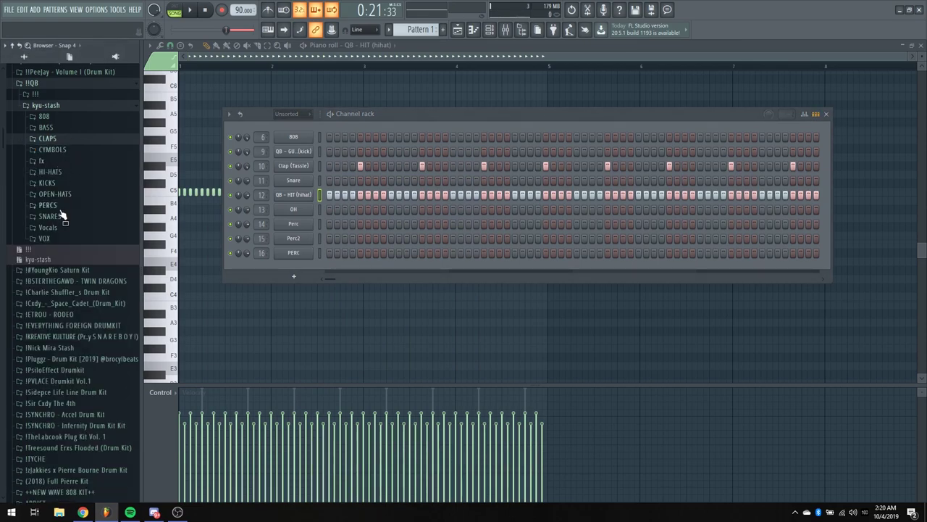
left_click(62, 217)
left_click(81, 153)
left_click(78, 193)
left_click(72, 253)
left_click(73, 273)
left_click(67, 151)
left_click_drag(68, 152, 293, 180)
- Program QB - LUGER (snare) on steps 8, 10 and 24 during playback, leaving the second half of the pattern empty
key("space")
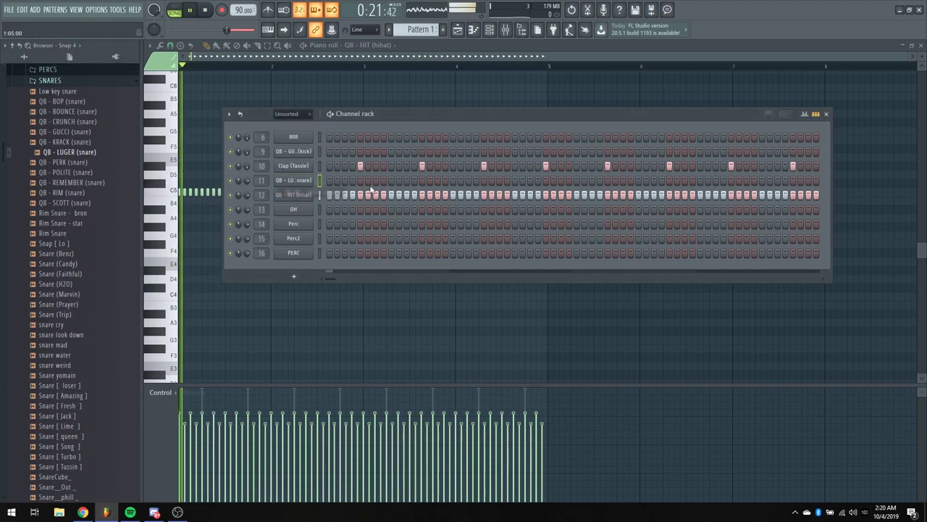
left_click(383, 180)
left_click(398, 179)
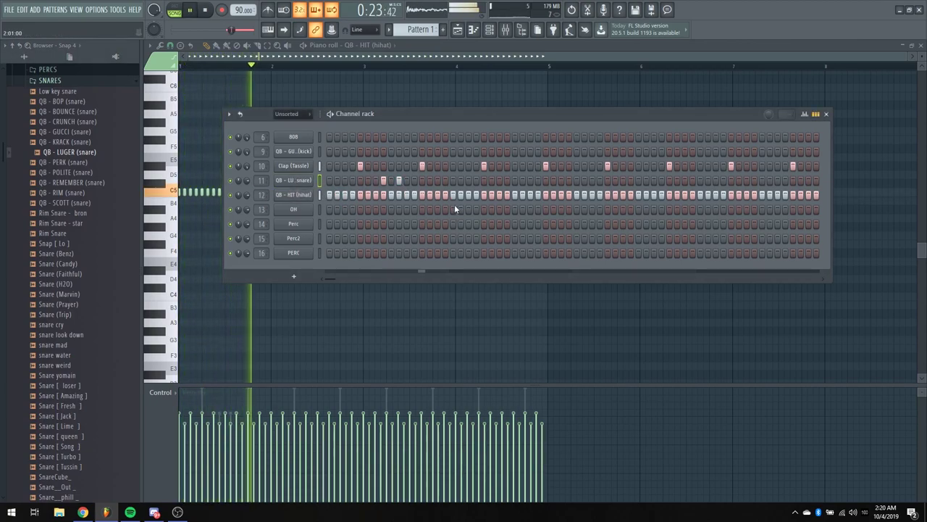
left_click(506, 180)
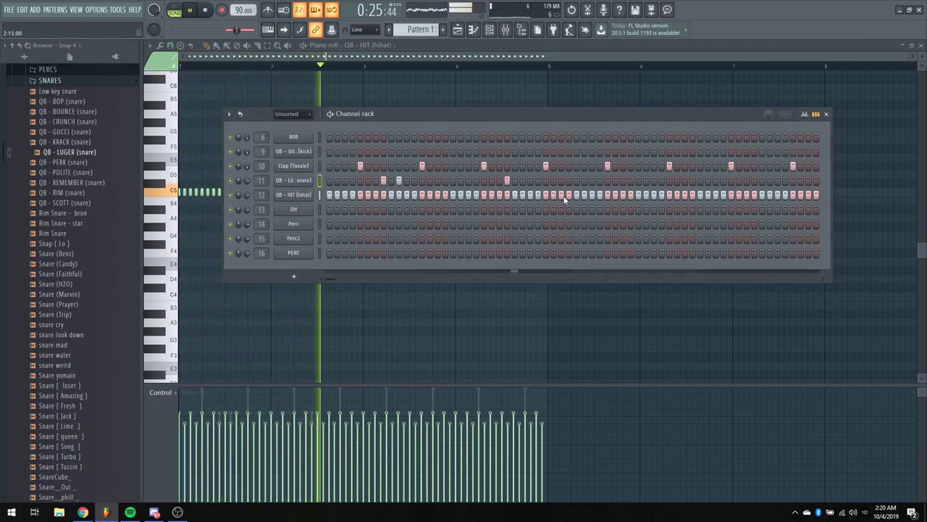
left_click(631, 179)
left_click(645, 179)
right_click(645, 181)
right_click(630, 181)
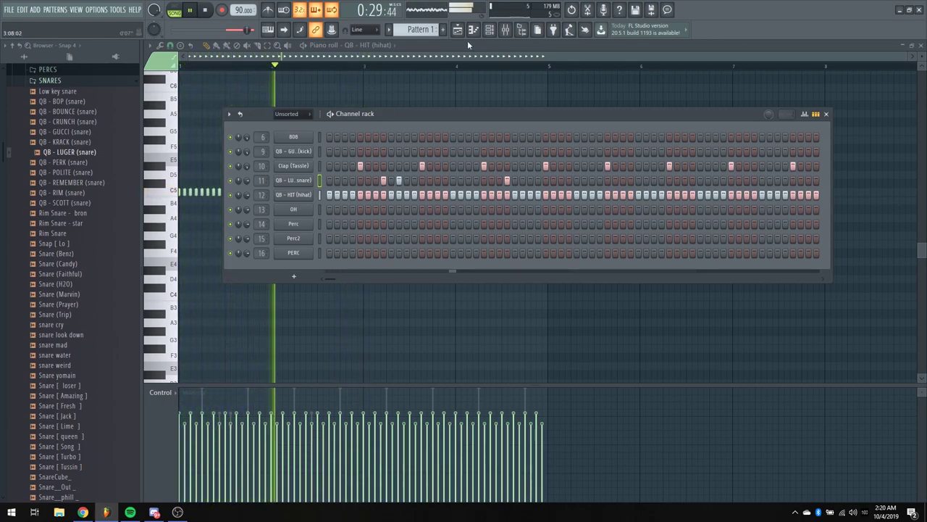
right_click(546, 166)
right_click(607, 166)
right_click(669, 166)
right_click(731, 166)
right_click(793, 166)
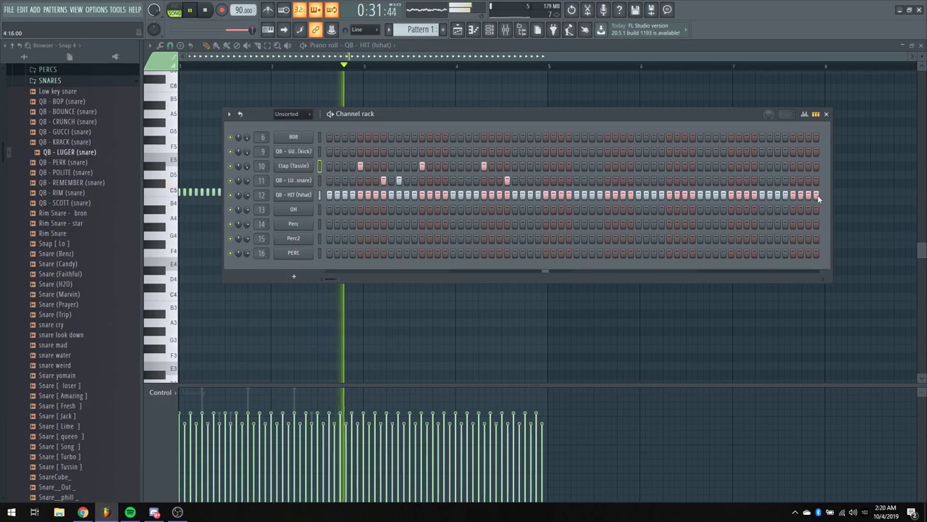
mouse_move(812, 194)
left_mouse_down()
mouse_move(545, 196)
mouse_move(564, 197)
left_mouse_up()
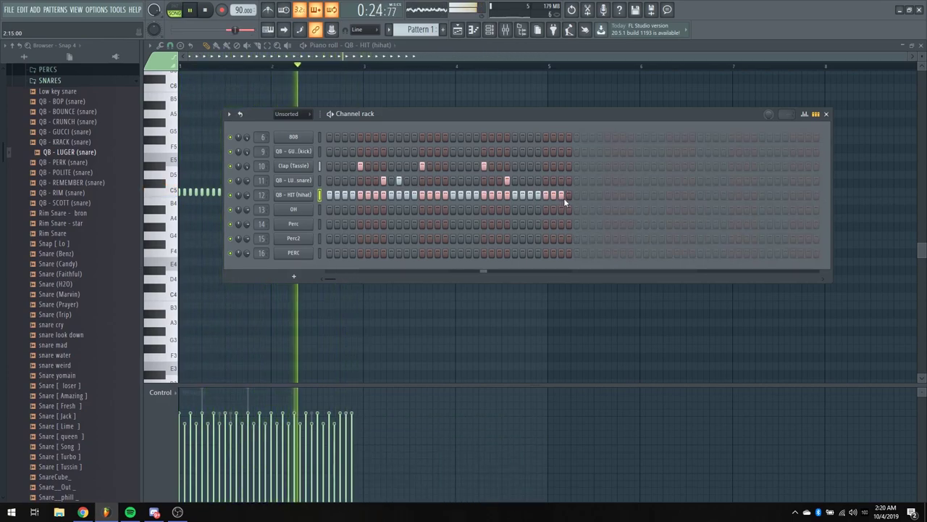
key("ctrl+alt+z")
key("ctrl+alt+z")
key("ctrl+alt+z")
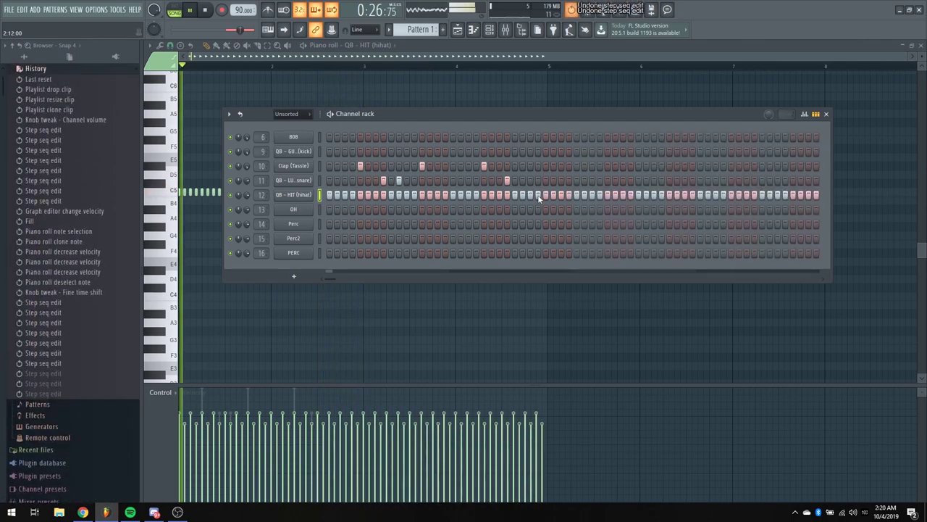
key("ctrl+alt+z")
- Shorten Pattern 1 to 32 steps by deleting the claps and hi-hats from step 33 onward, and collapse the project history
left_click_drag(607, 167, 848, 168)
left_click_drag(816, 195, 579, 195)
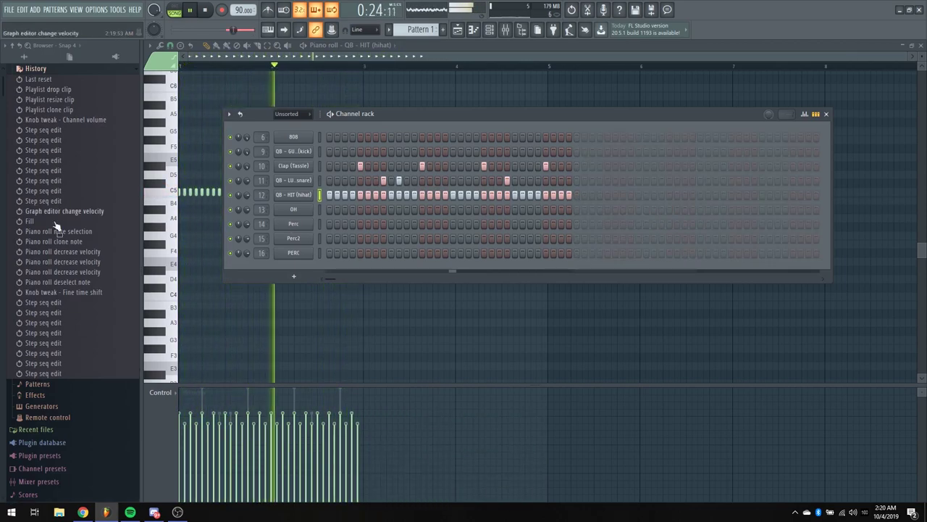
scroll(48, 127, "up", 1)
left_click(35, 81)
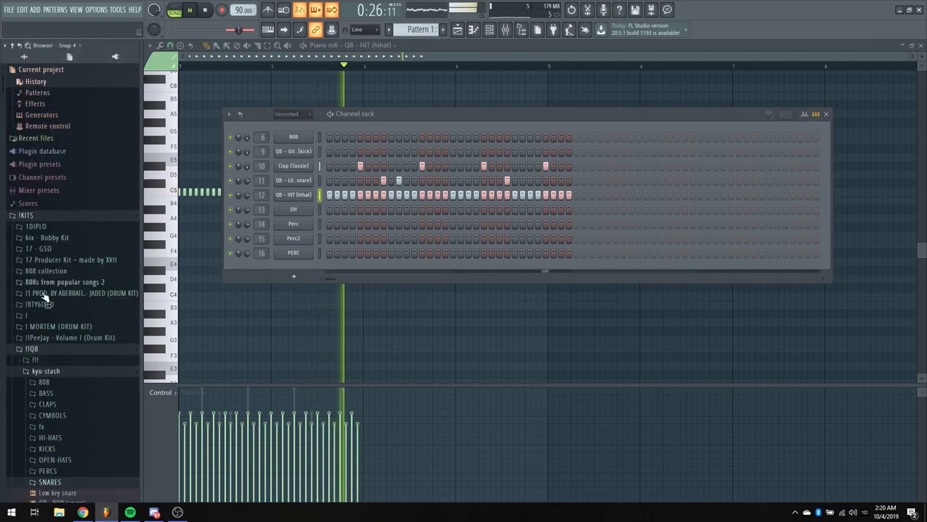
- Audition open hats in the kyu-stash OPEN-HATS folder, then load nm - diffuser hat onto channel 13 and program it on step 1
scroll(54, 384, "down", 2)
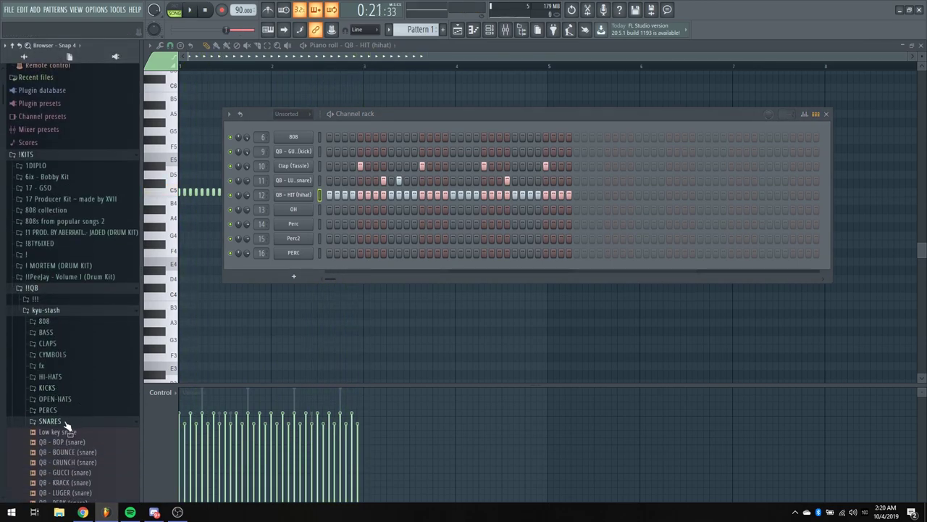
left_click(65, 423)
left_click(70, 399)
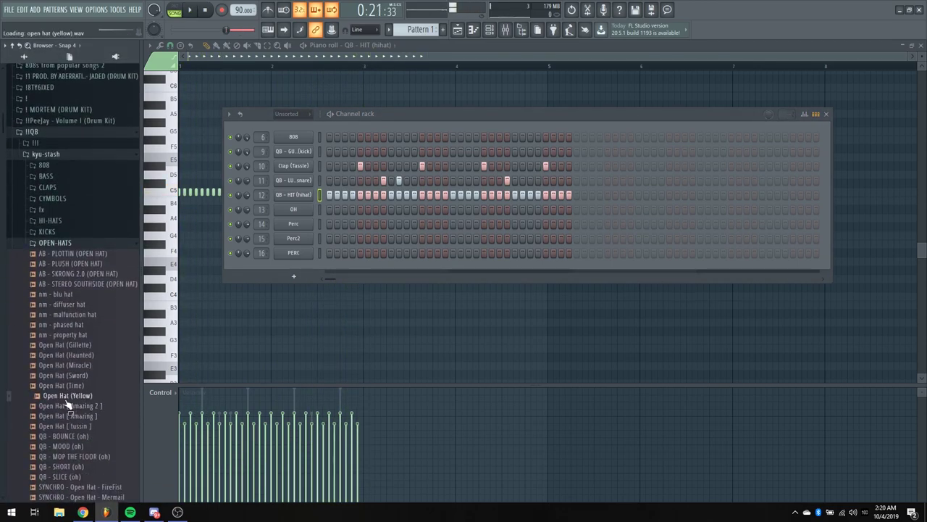
left_click(70, 357)
left_click(65, 345)
left_click(59, 335)
left_click(52, 325)
left_click(51, 316)
left_click(49, 305)
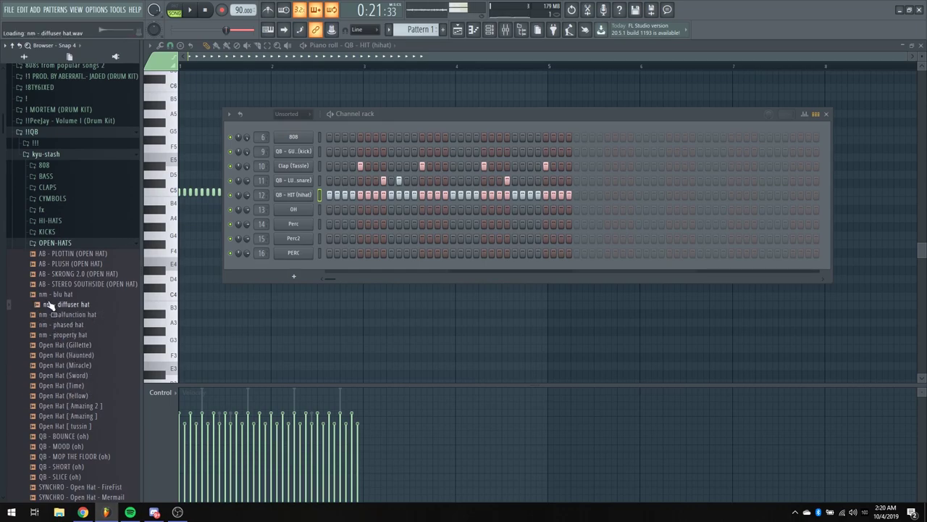
left_click_drag(50, 308, 307, 209)
left_click(329, 209)
key("space")
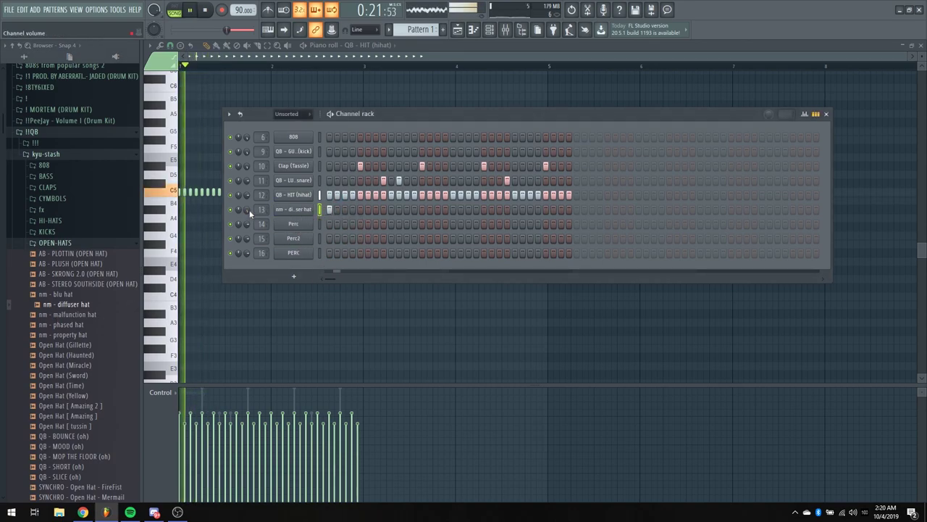
- Load Open Hat (Miracle) onto channel 14 and program it on steps 11 and 27
left_click(65, 365)
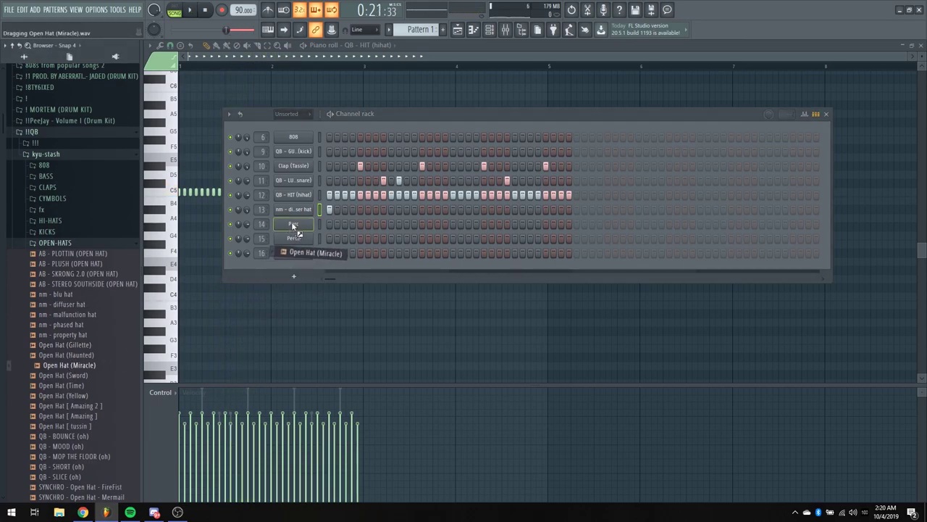
left_click_drag(297, 231, 295, 229)
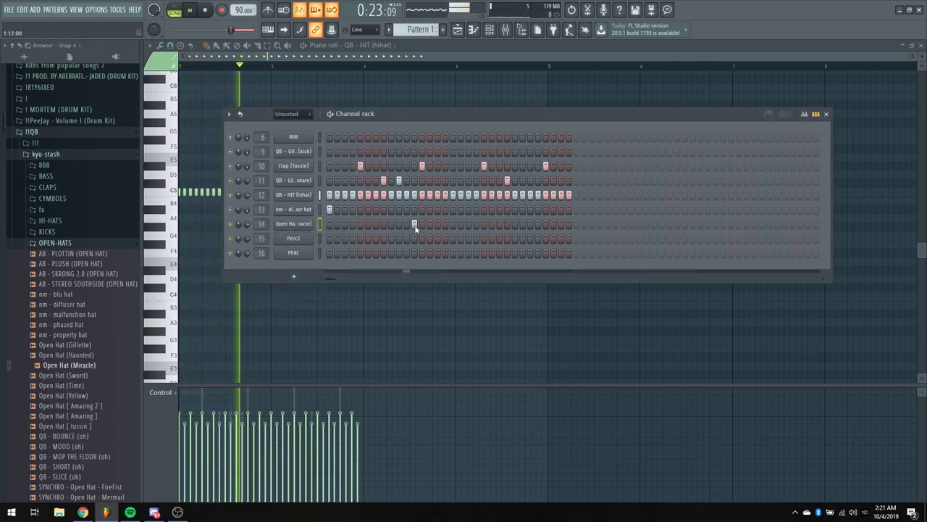
left_click(415, 225)
left_click(406, 225)
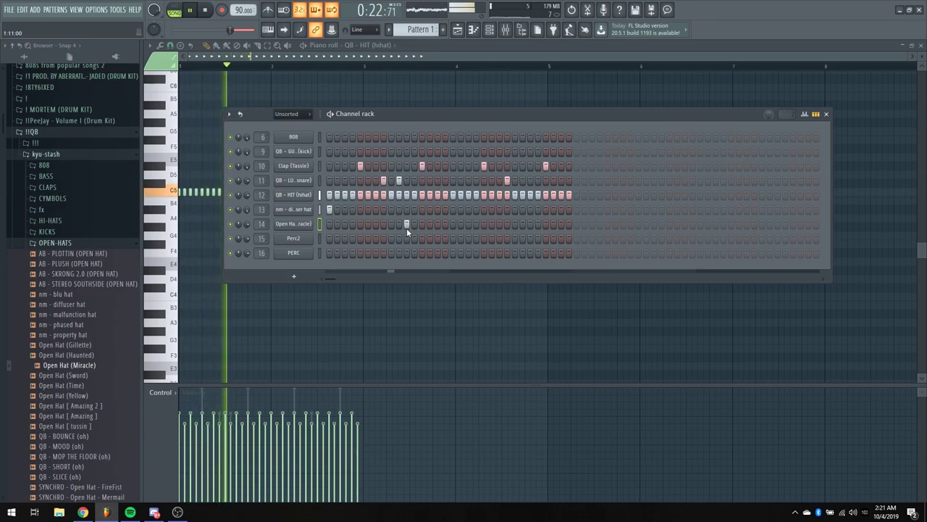
left_click(530, 224)
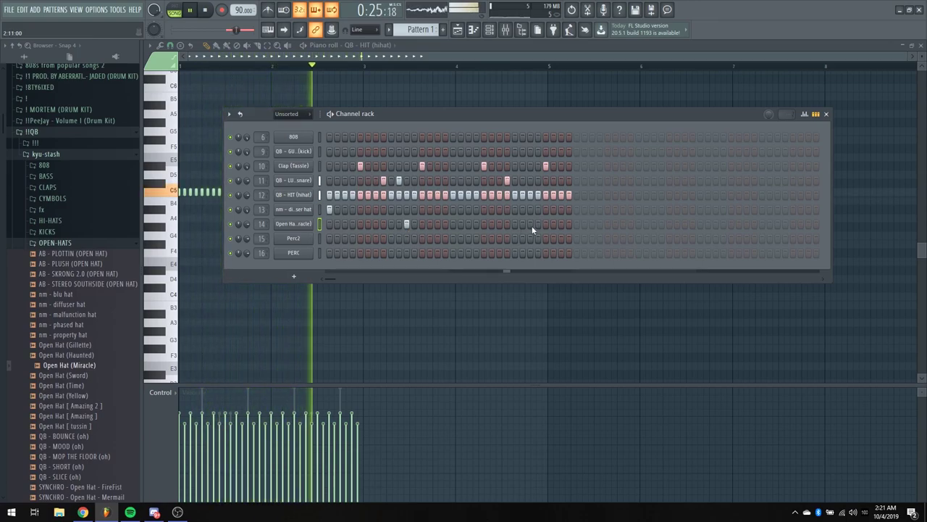
- Load perc blue from the kyu-stash PERCS folder onto channel 16 and program it on step 16
left_click(55, 242)
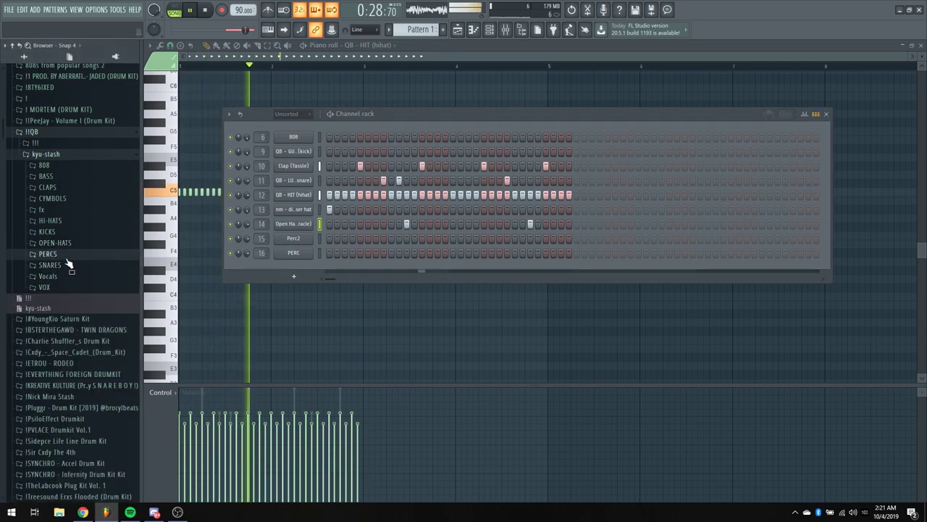
left_click(48, 255)
key("space")
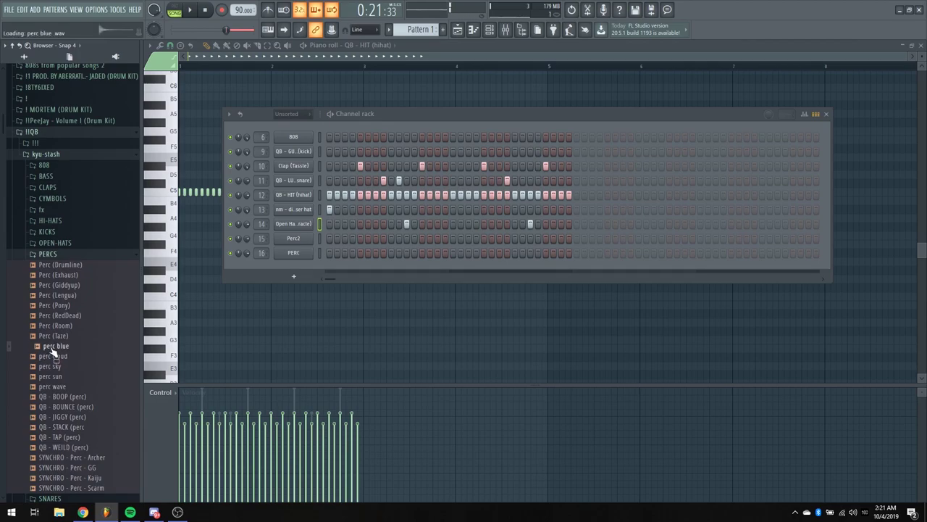
left_click_drag(293, 255, 294, 255)
key("space")
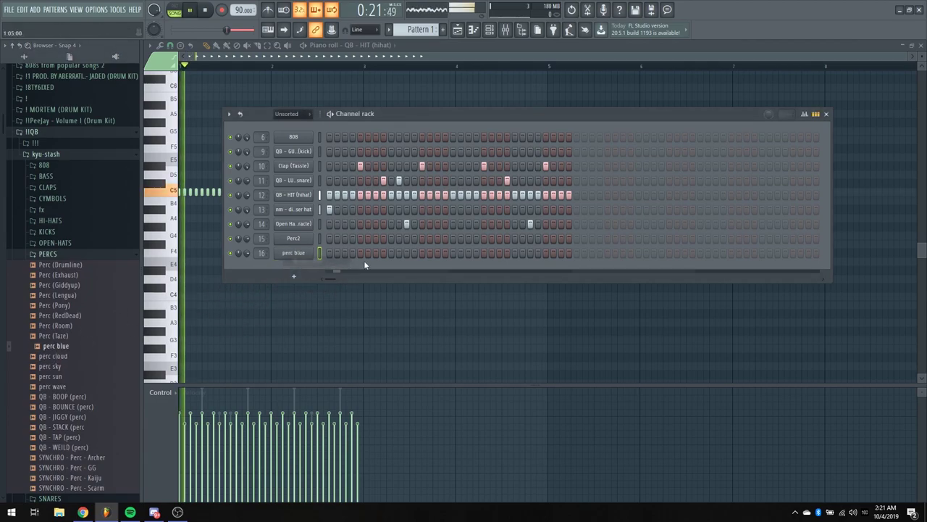
left_click(444, 253)
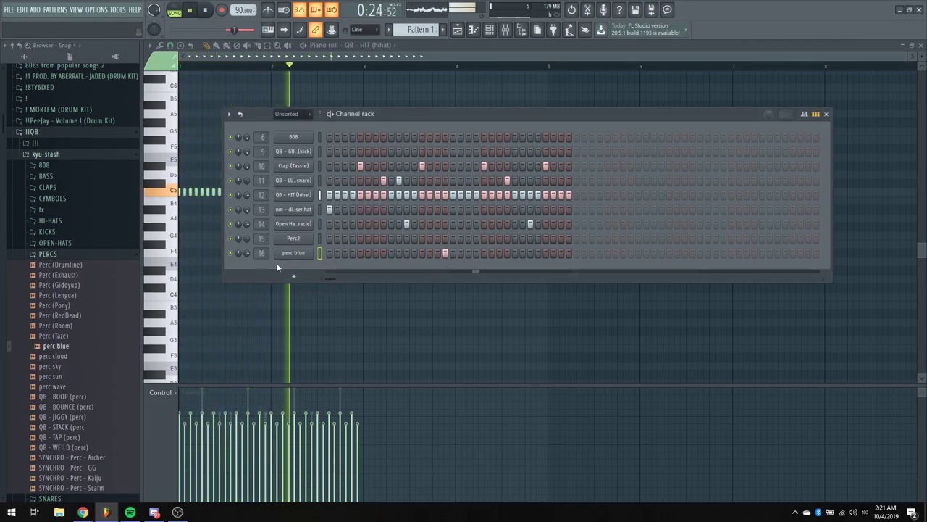
- Replace the channel 16 sample with SYNCHRO - Perc - GG and add hits on steps 31 and 32
key("space")
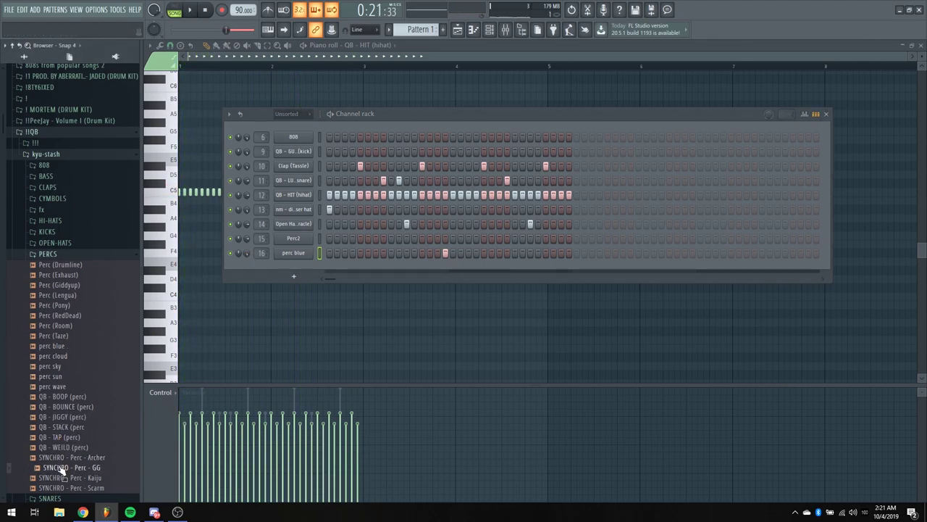
left_click_drag(251, 291, 294, 253)
key("space")
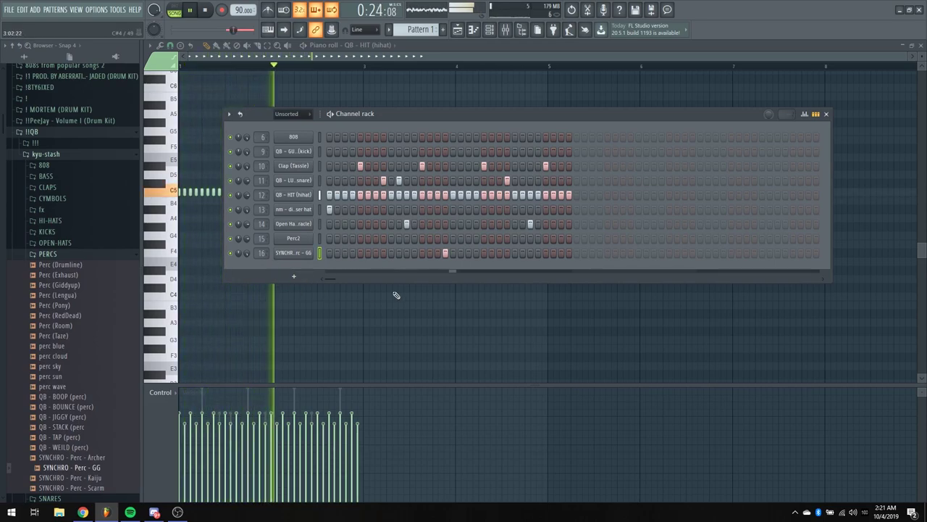
left_click_drag(561, 253, 576, 257)
right_click(575, 254)
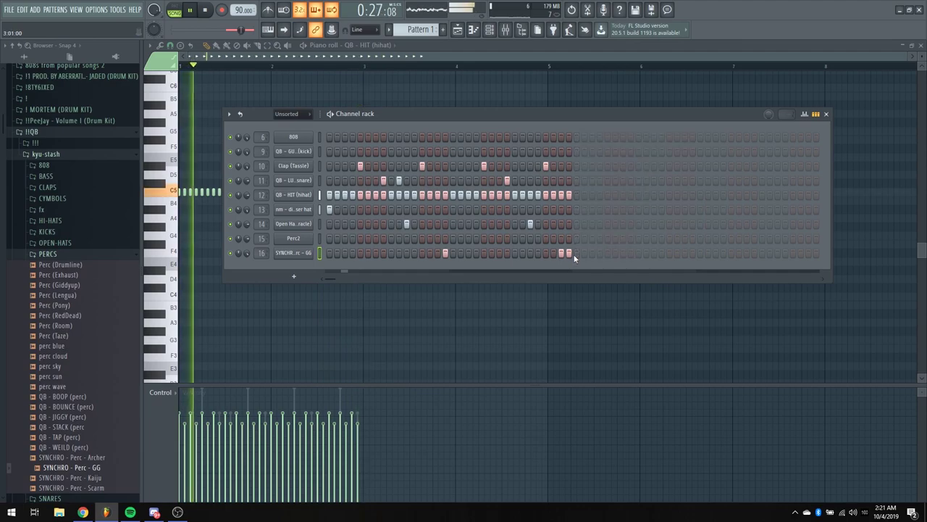
left_click(49, 254)
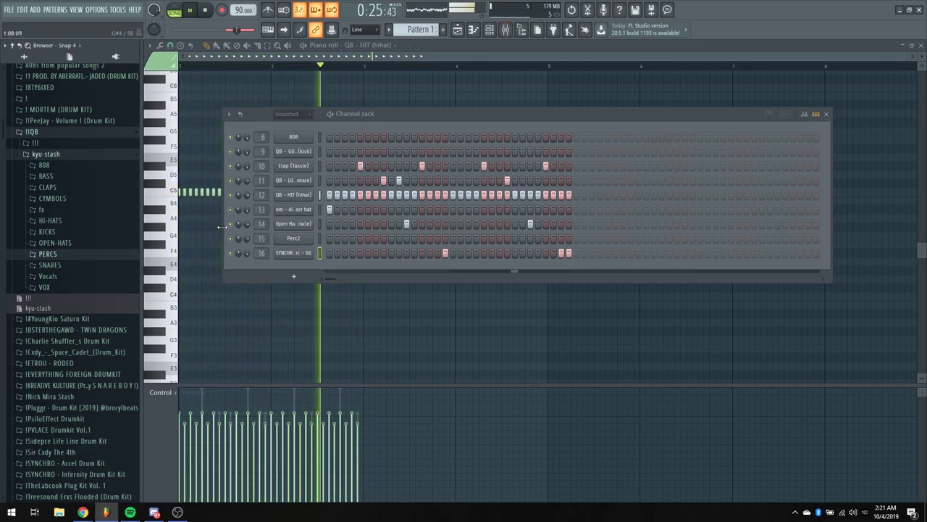
- Load 808 [ Titanic ] from the kyu-stash 808 folder onto channel 6 and add E5 notes on steps 1 and 11
key("space")
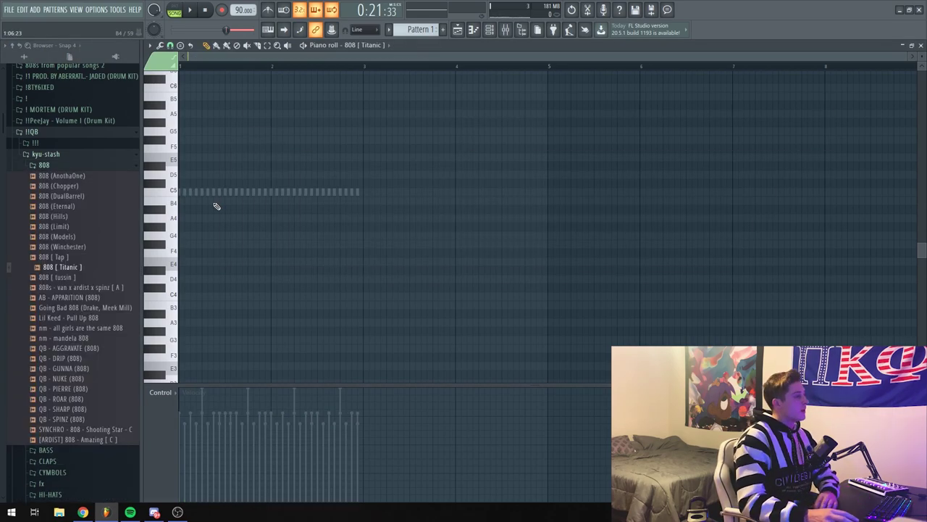
scroll(217, 246, "up", 3)
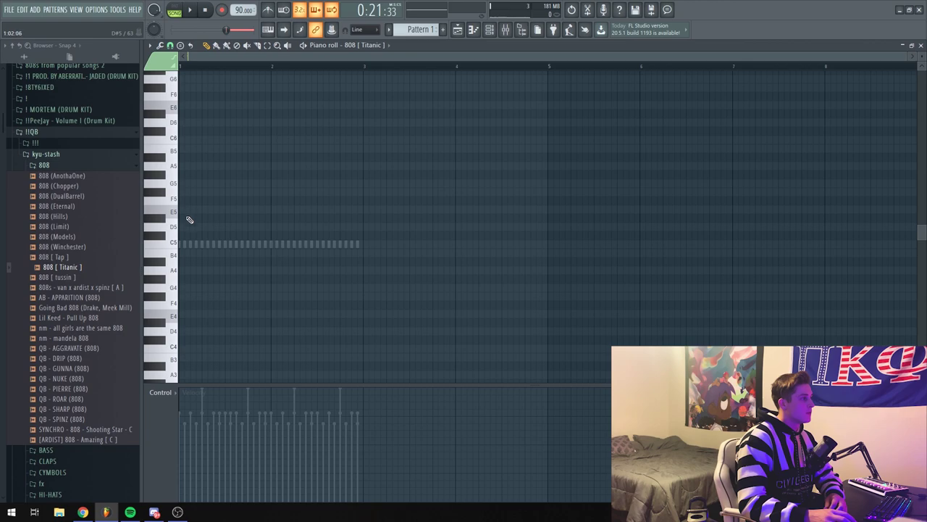
scroll(209, 210, "up", 3)
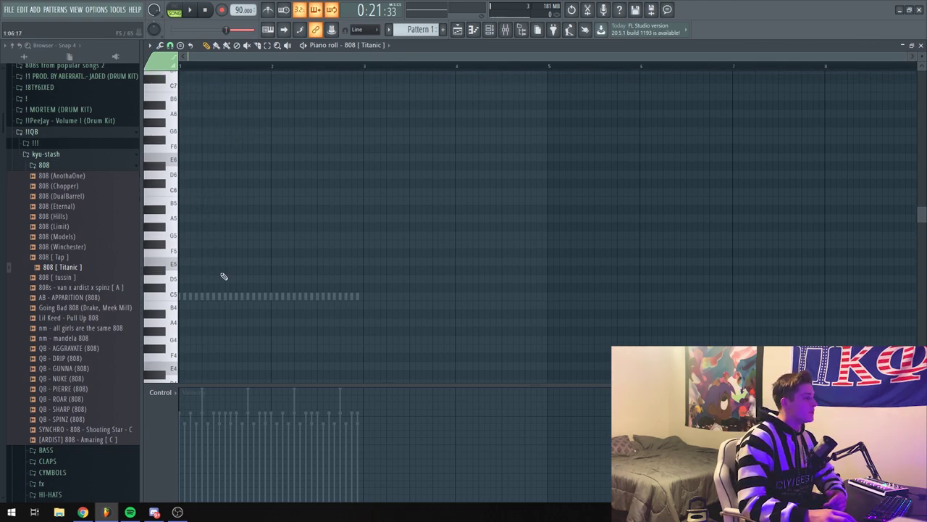
scroll(215, 258, "down", 2)
scroll(221, 254, "down", 2)
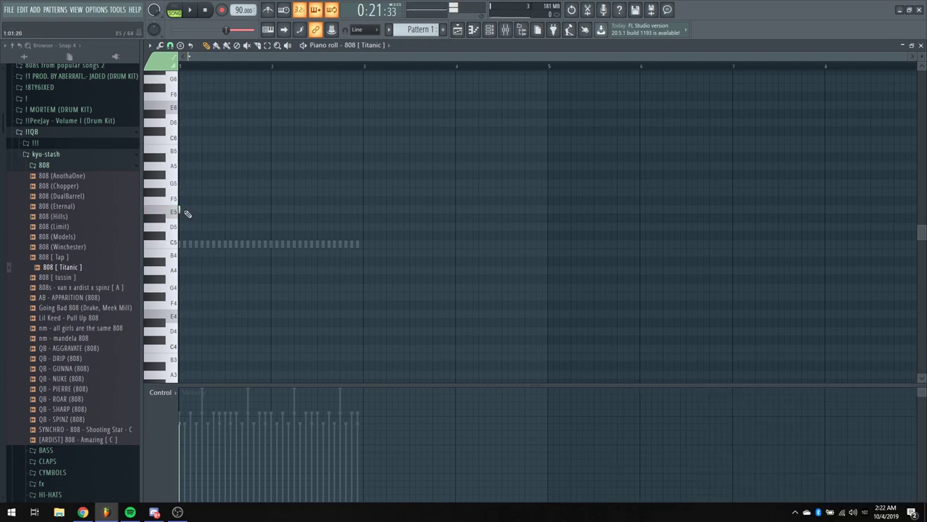
key("space")
key("space")
key("space")
left_click(237, 211)
key("space")
key("space")
mouse_move(256, 56)
left_mouse_down()
mouse_move(276, 74)
mouse_move(248, 67)
left_mouse_up()
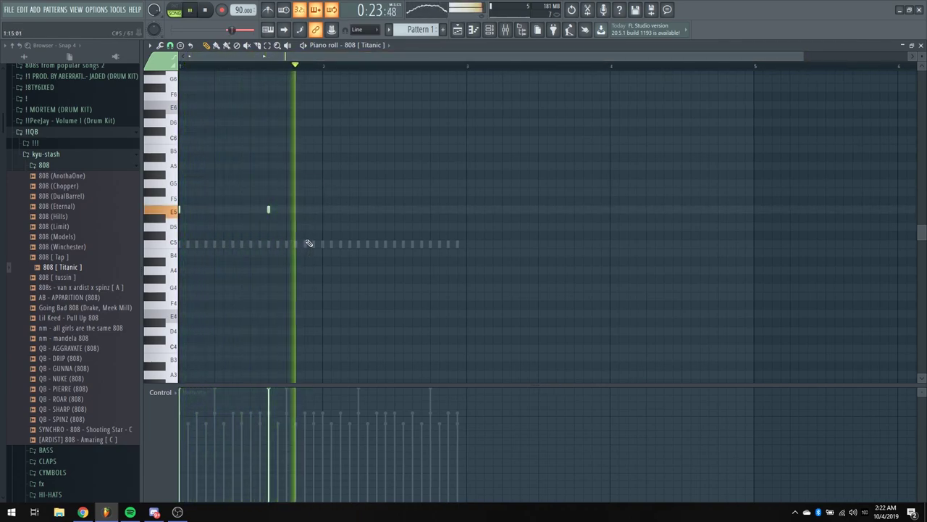
- Add C5 notes to the 808 on steps 17, 20 and 23, checking their timing against playback
key("space")
left_click(323, 227)
left_click(323, 244)
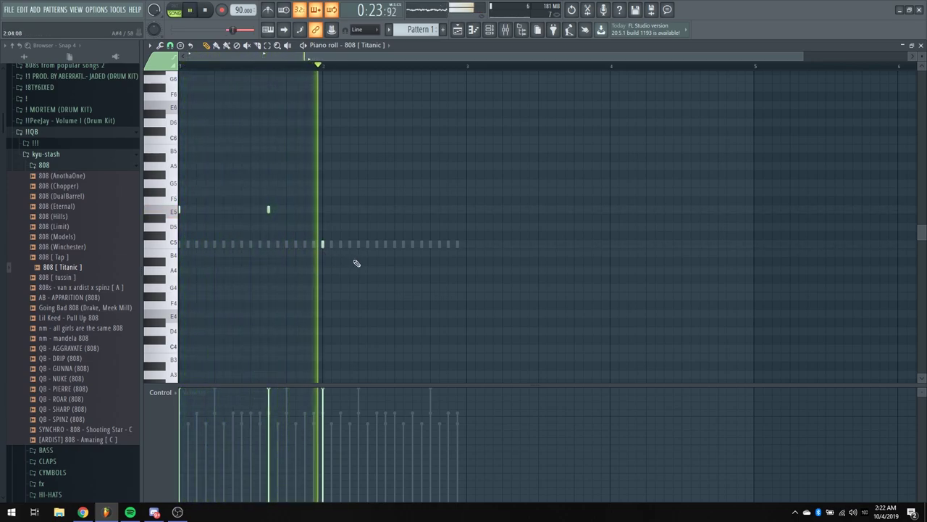
left_click(350, 244)
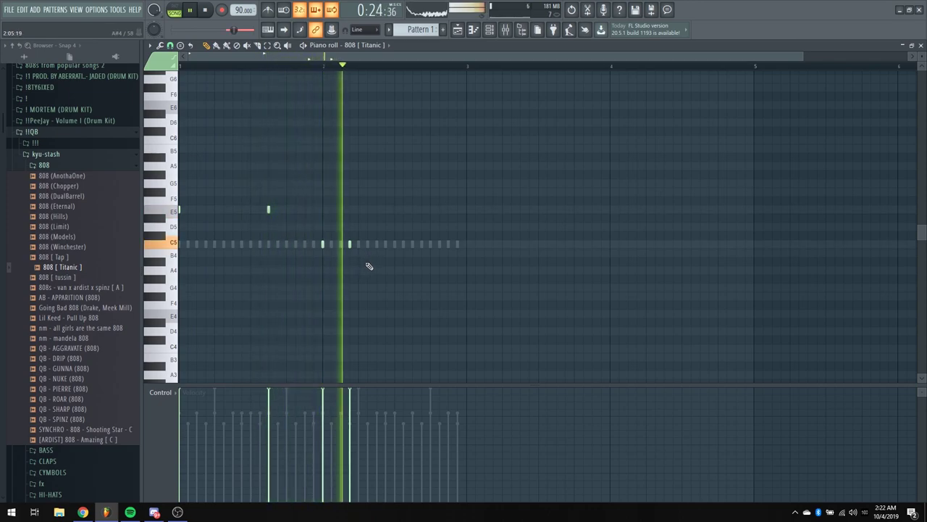
left_click(377, 244)
right_click(377, 245)
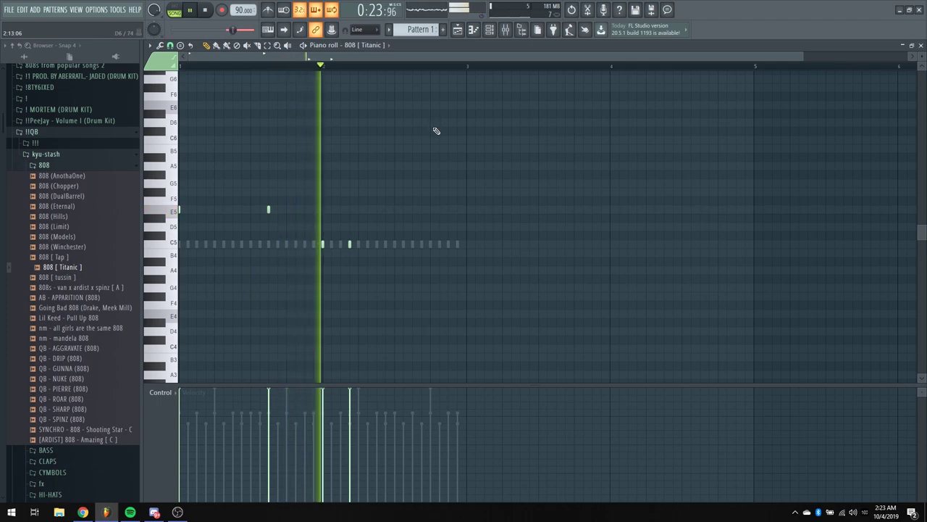
key("space")
left_click(375, 244)
key("space")
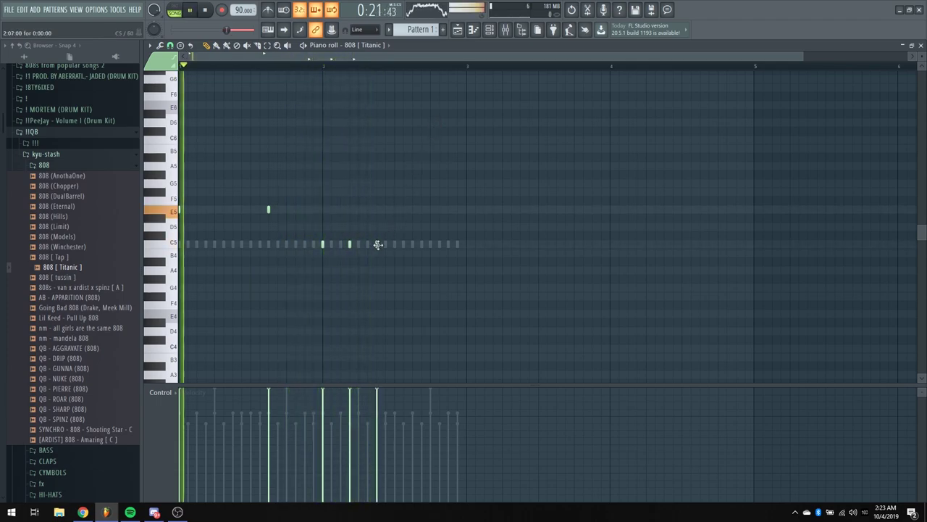
- Add an E5 note on step 4 and a C5 note on step 31 of the 808 pattern
key("space")
key("space")
key("space")
left_click(207, 210)
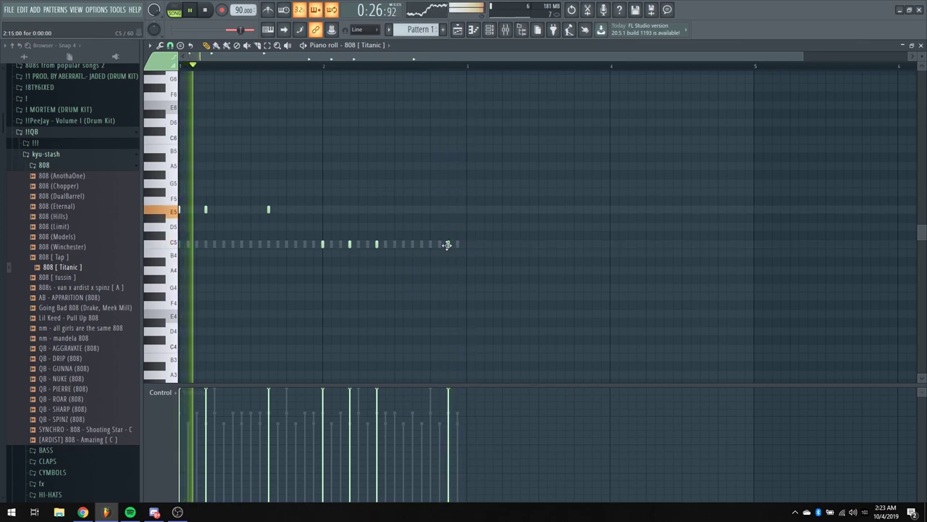
- Extend the 808 notes end to end, add a C5 note on step 27 and stretch the last note to the end of bar 2
key("ctrl+l")
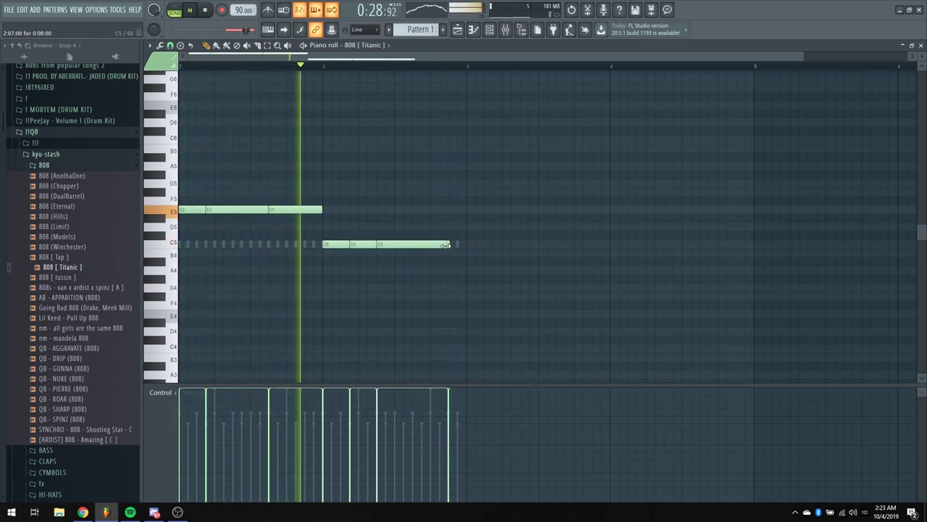
mouse_move(445, 245)
left_mouse_down()
mouse_move(467, 245)
mouse_move(418, 253)
left_mouse_up()
key("space")
key("space")
key("p")
left_click(425, 294, "ctrl")
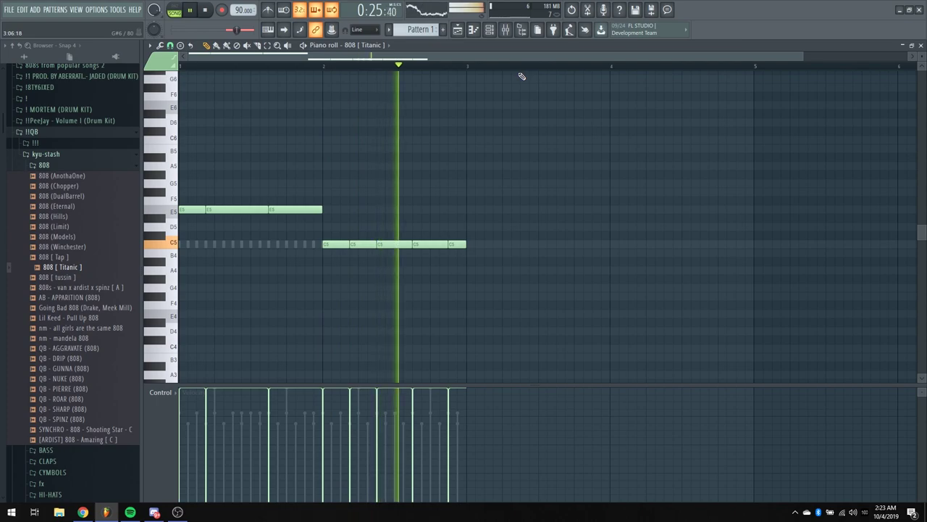
- Solo the 808 mixer track and listen to what plays through it, comparing with the clips in the playlist
left_click(510, 34)
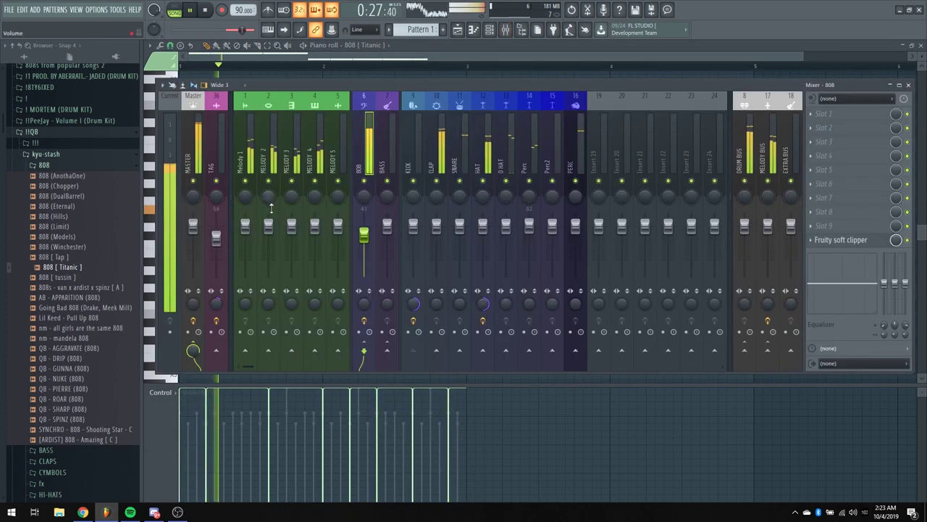
key("space")
key("space")
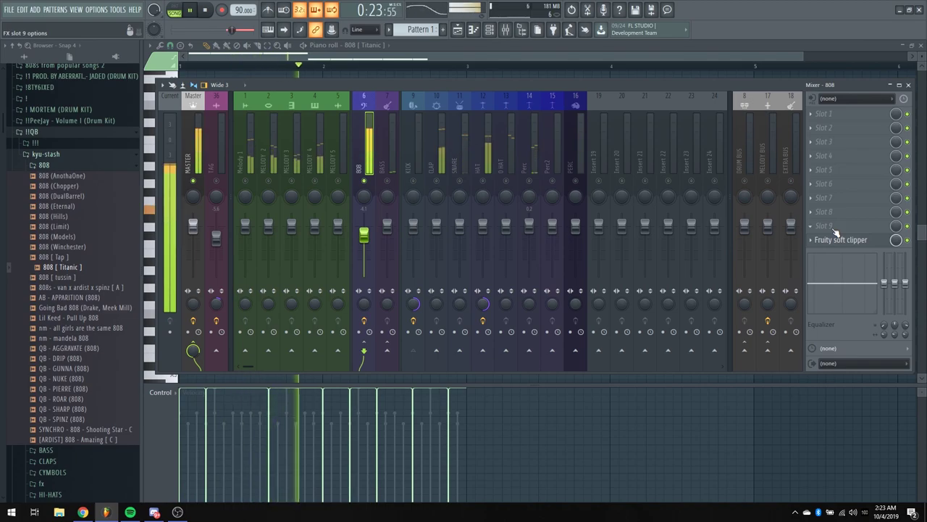
left_click(496, 35)
left_click(457, 29)
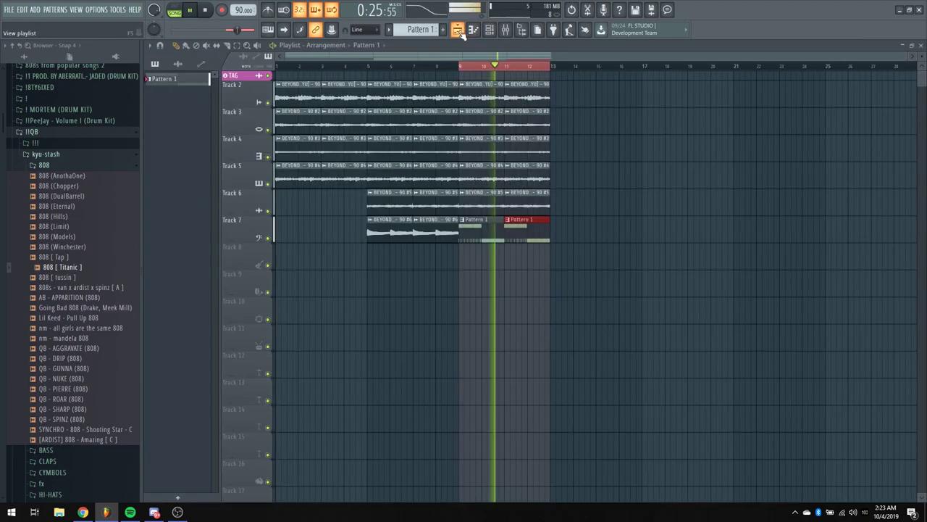
left_click(505, 29)
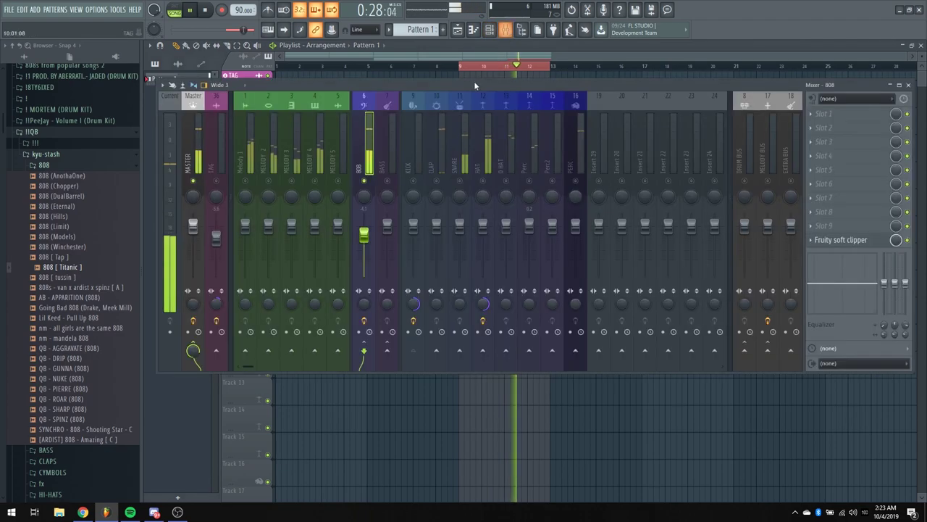
- Route the BEYOND - [KYU] - 90 #5 melody clip to mixer track 5
left_click(512, 58)
double_click(491, 203)
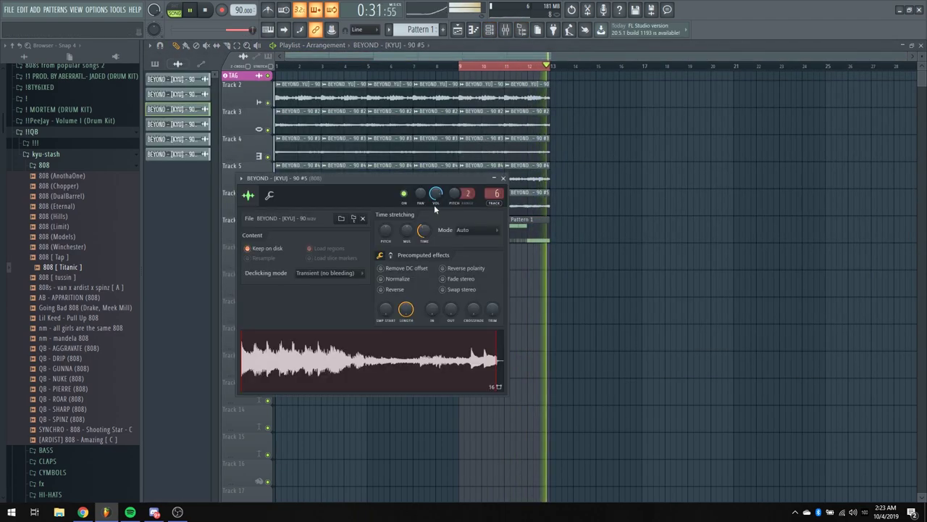
left_click(503, 179)
double_click(489, 202)
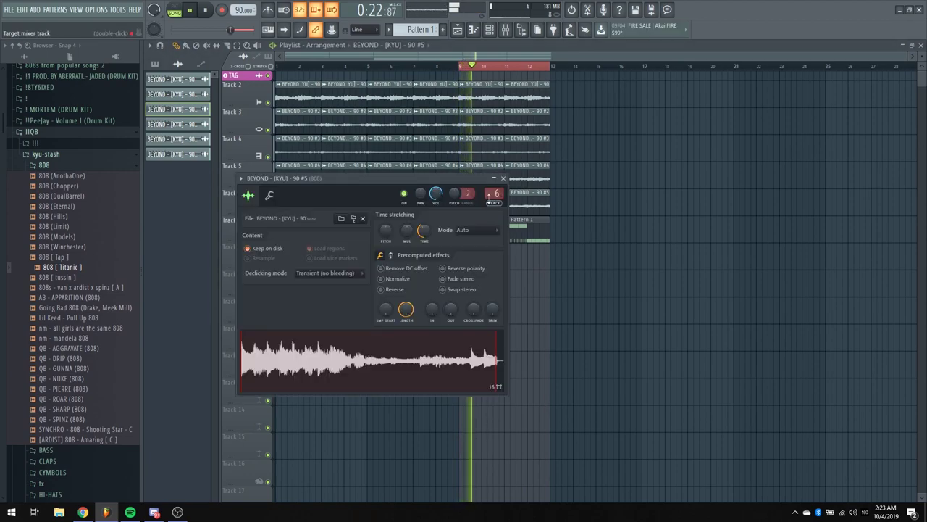
left_click(502, 180)
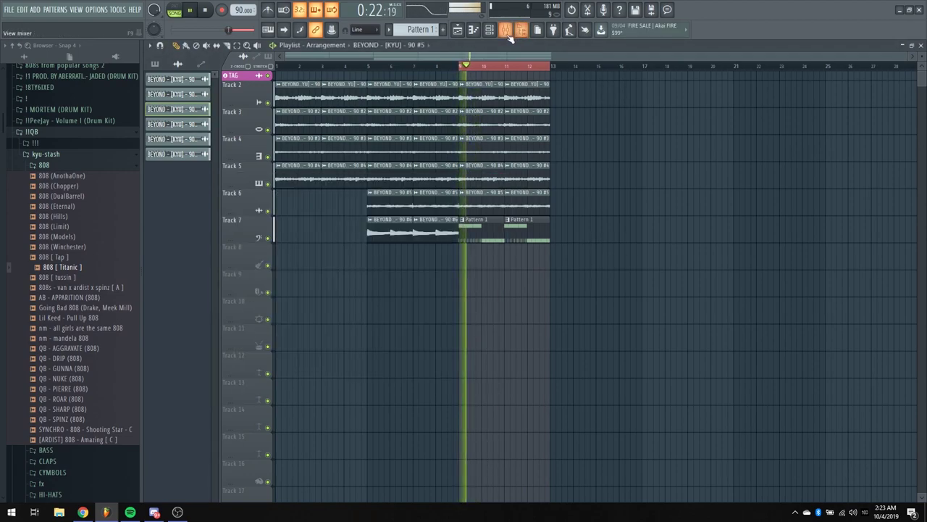
- Cut the 808 mixer track's EQ high shelf to -18.0, adjust its stereo separation and raise its fader slightly
left_click(507, 32)
left_click(376, 168)
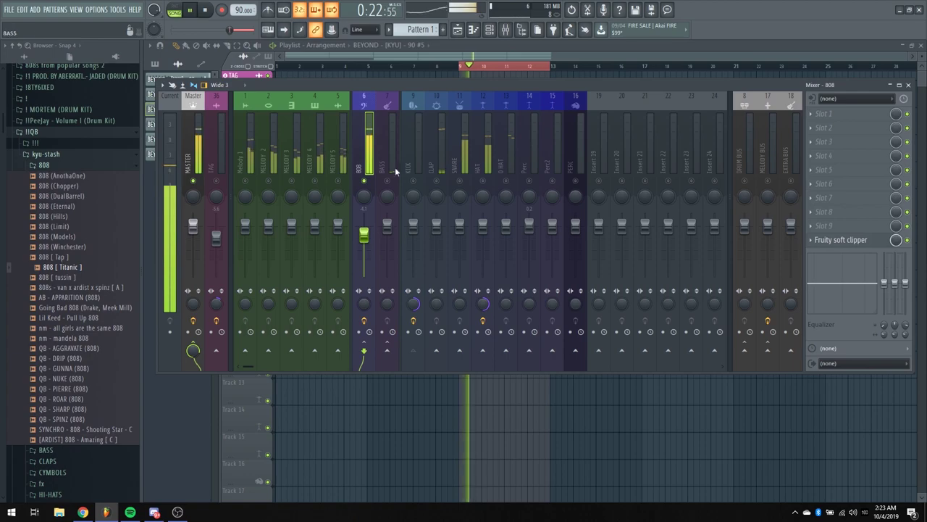
left_click_drag(888, 267, 889, 293)
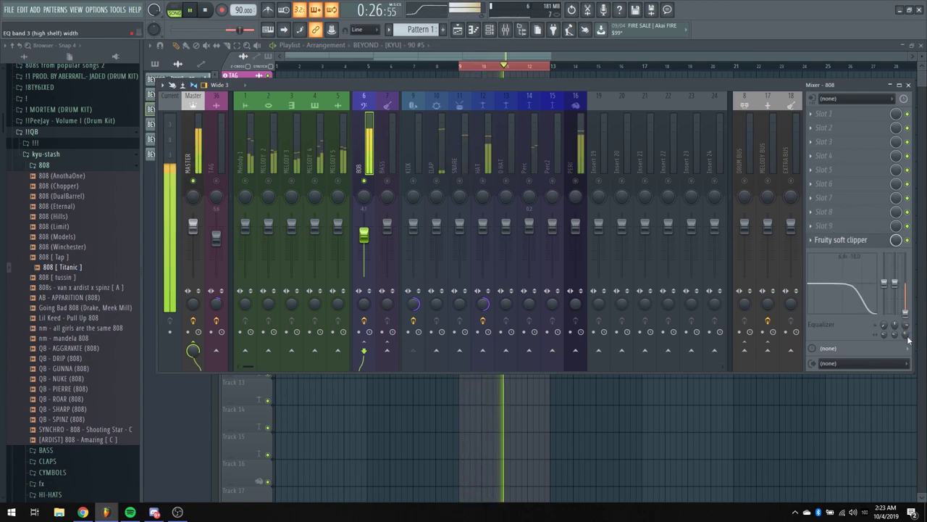
key("space")
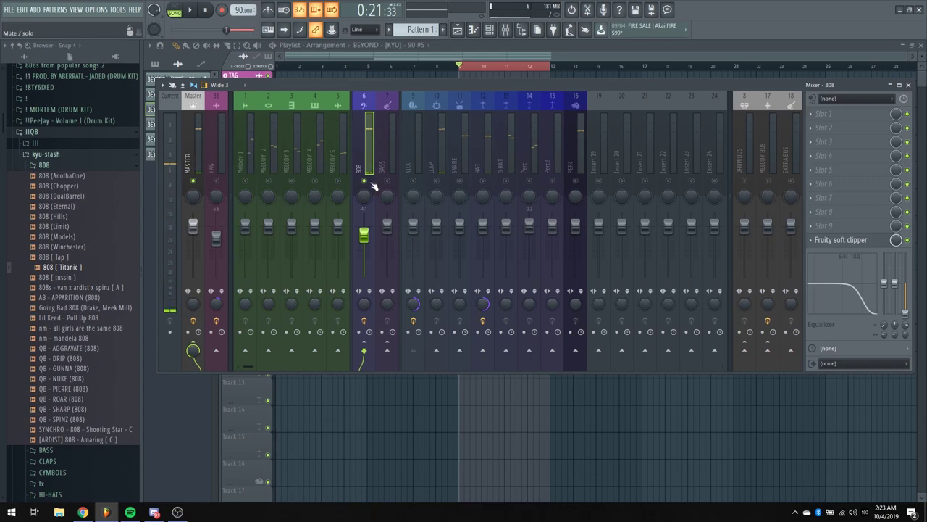
key("space")
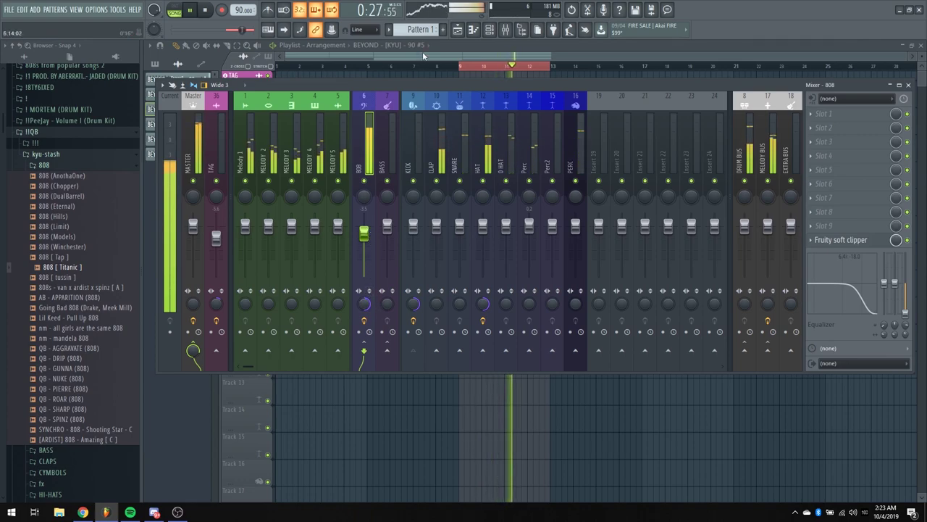
- Load KICK - 1v1 [KYU] from the !!! KICKS folder onto channel 9
key("F9")
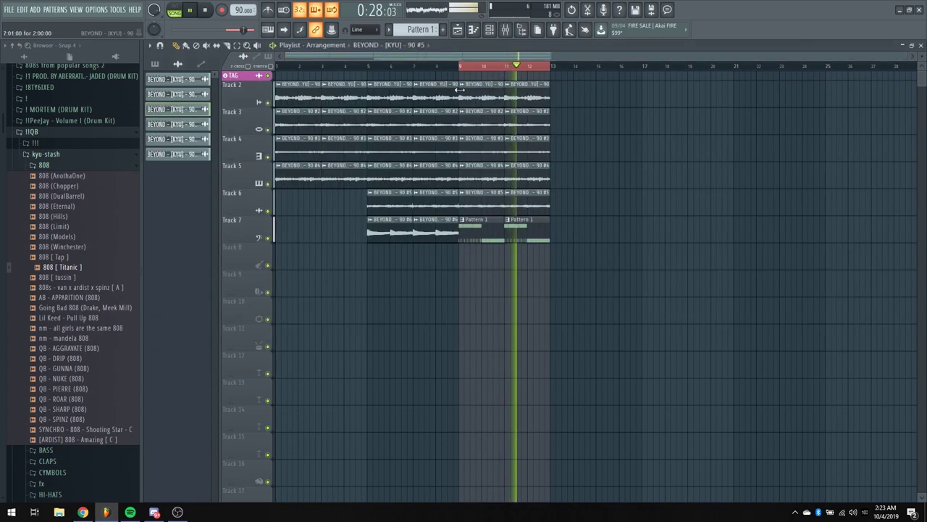
double_click(533, 237)
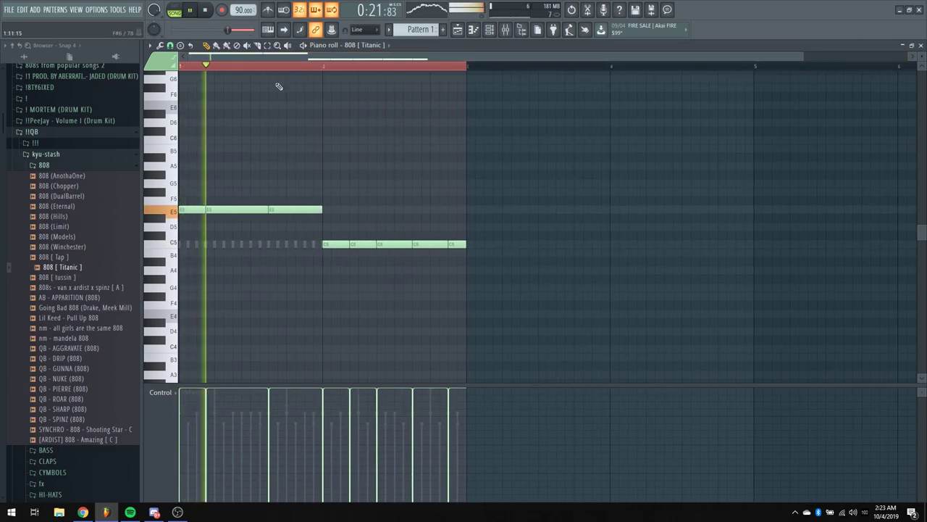
scroll(285, 68, "down", 1)
left_click(490, 28)
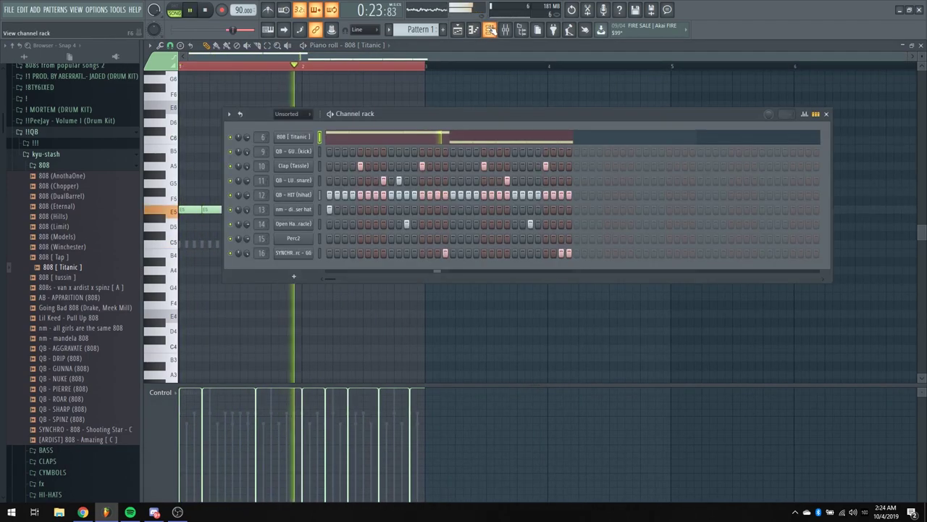
left_click(55, 165)
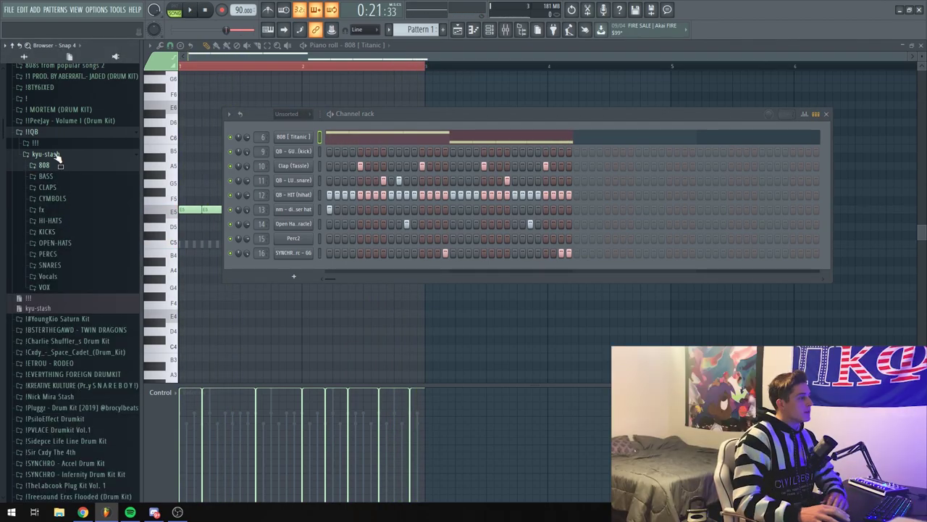
left_click(57, 157)
left_click(46, 145)
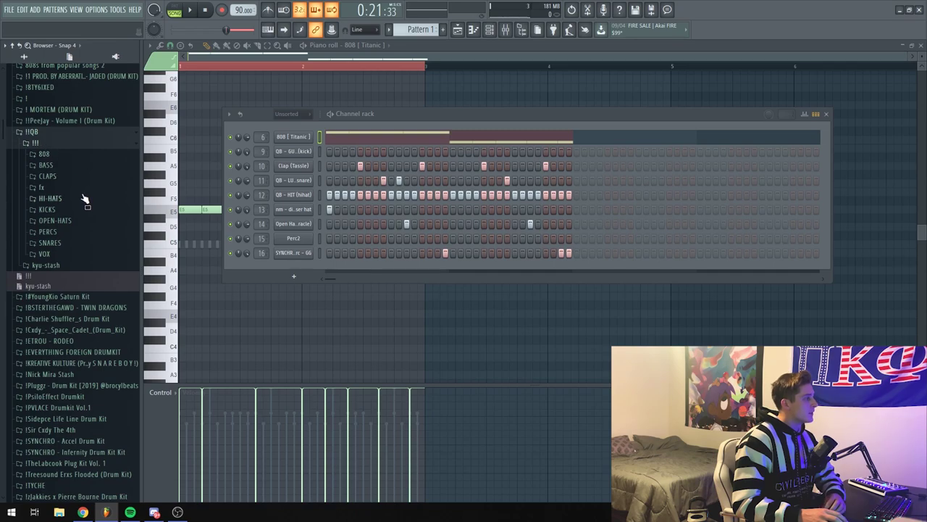
left_click(48, 209)
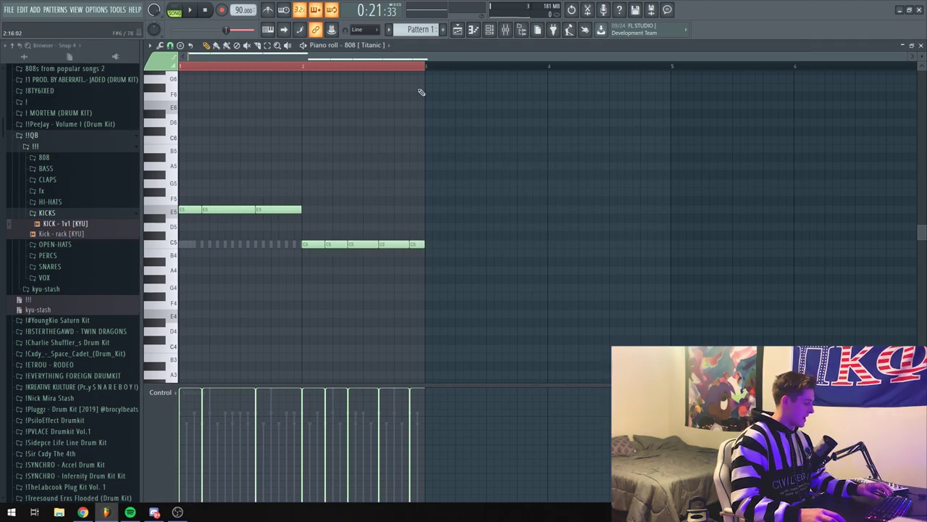
- Copy all 808 notes into the piano roll of the KICK - 1v1 [KYU] channel
key("ctrl+a")
left_click(489, 30)
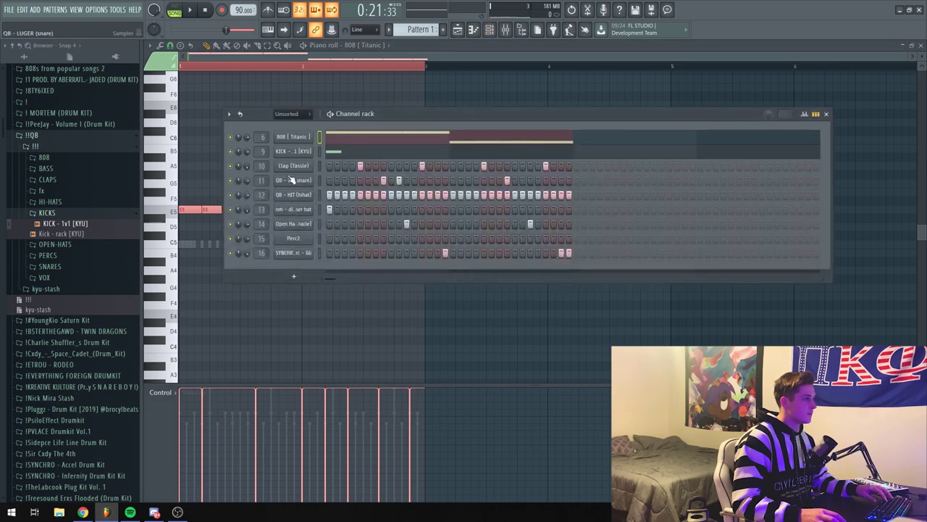
left_click(350, 150)
key("ctrl+v")
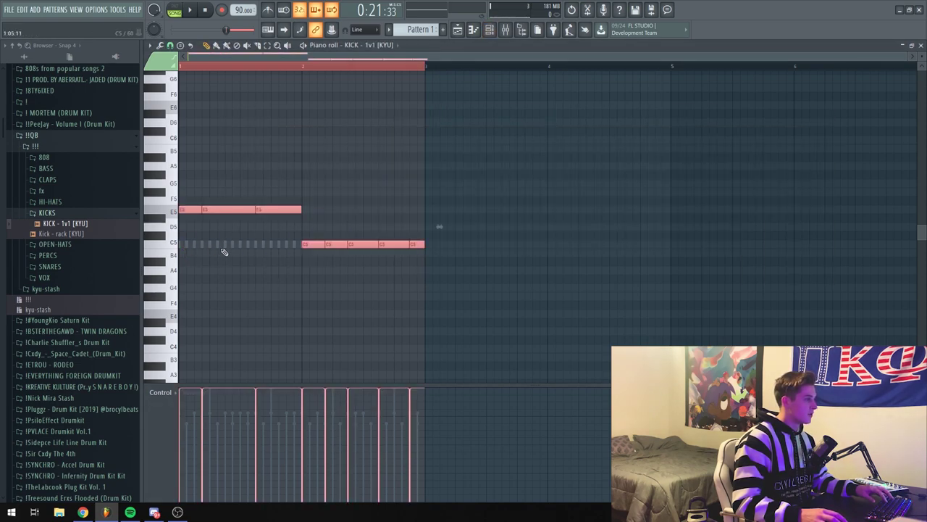
- Flatten all the kick notes to C5 with the limiter / transposer and play the result
key("alt+k")
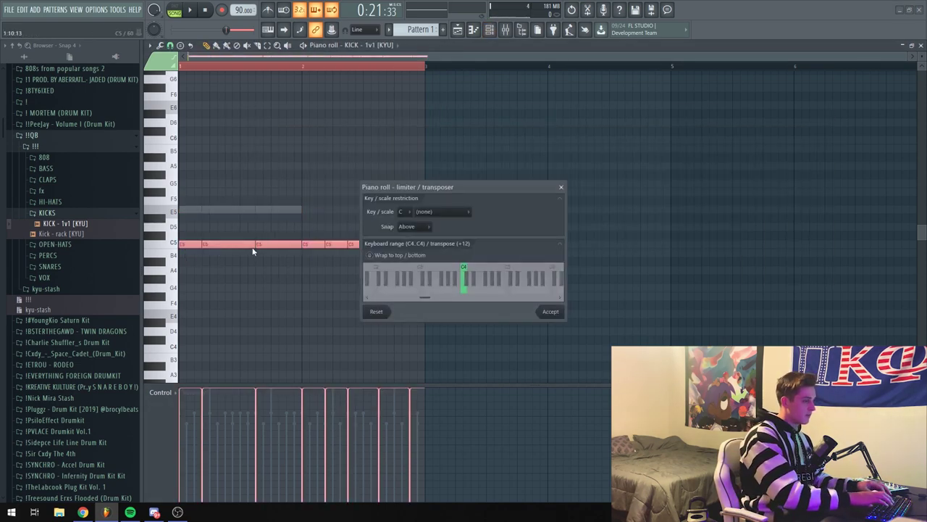
left_click_drag(429, 189, 451, 175)
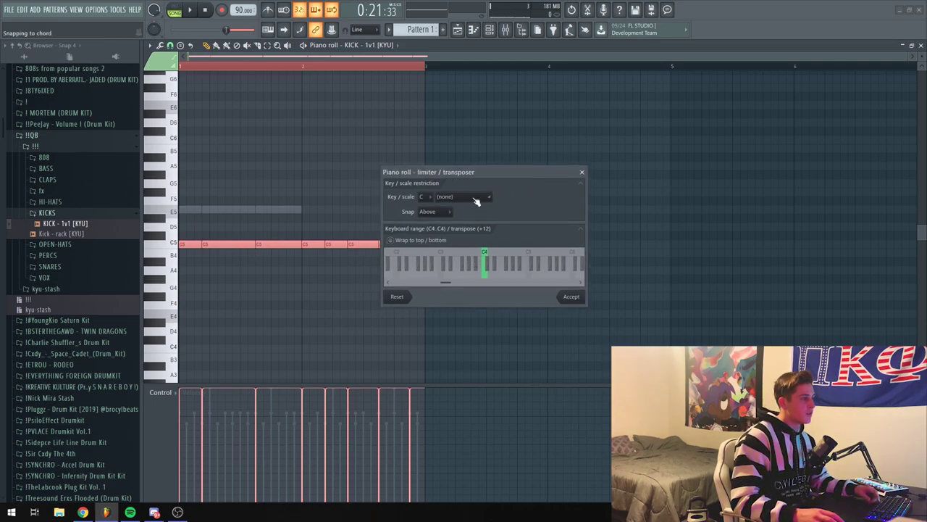
left_click(572, 298)
key("space")
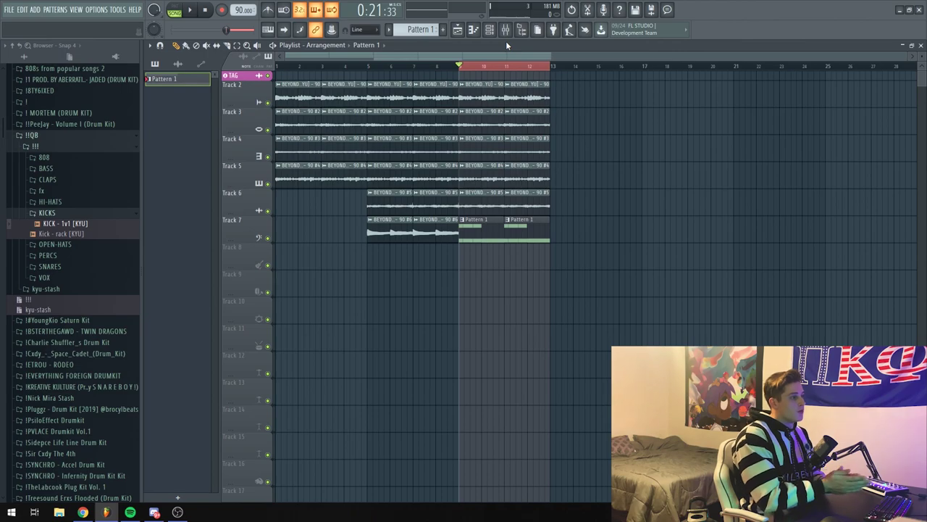
- Open the mixer and pull the faders of all tracks from Melody 1 to PERC down to silence together
left_click(510, 34)
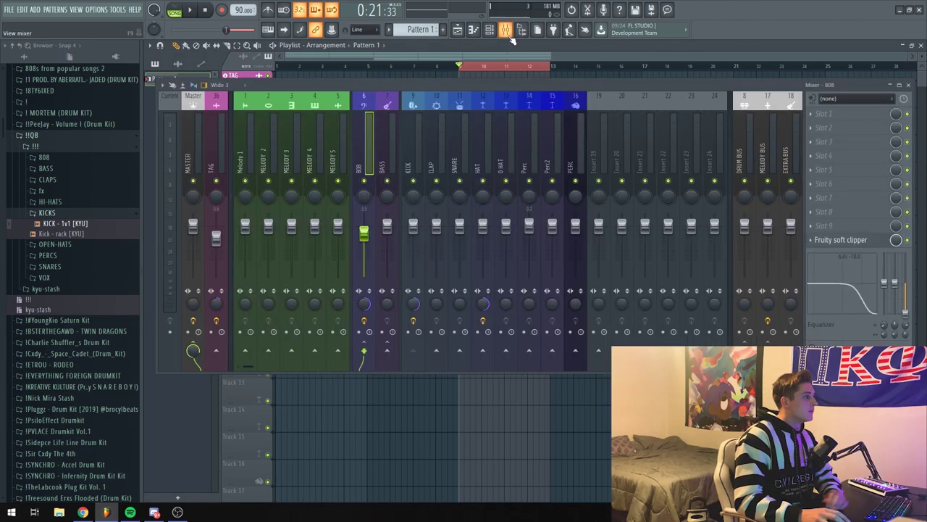
left_click(252, 161)
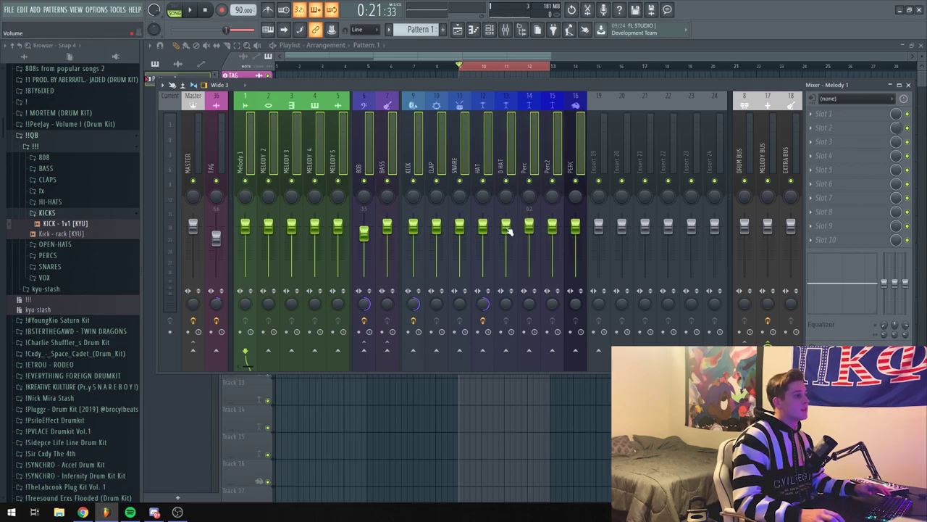
left_click_drag(506, 228, 506, 275)
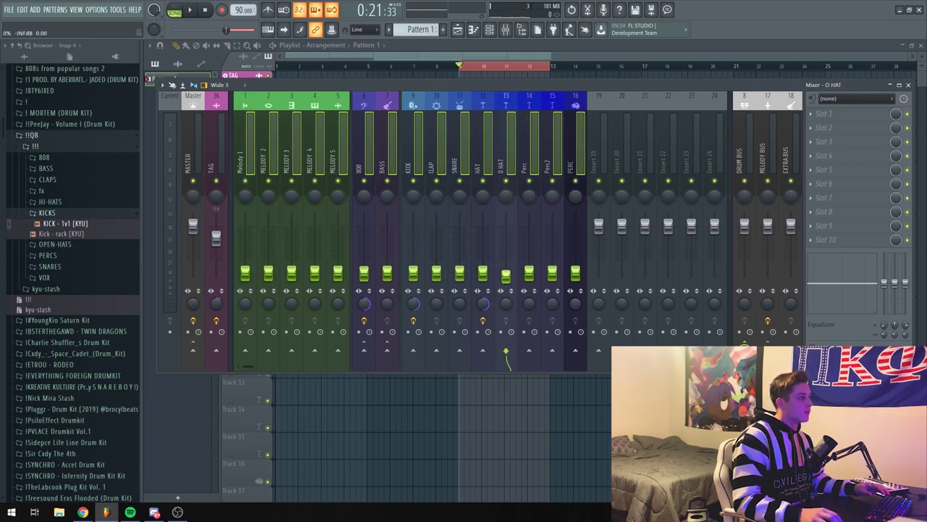
- Raise only the 808 track's fader to about -6 dB while playing the loop
left_click(372, 157)
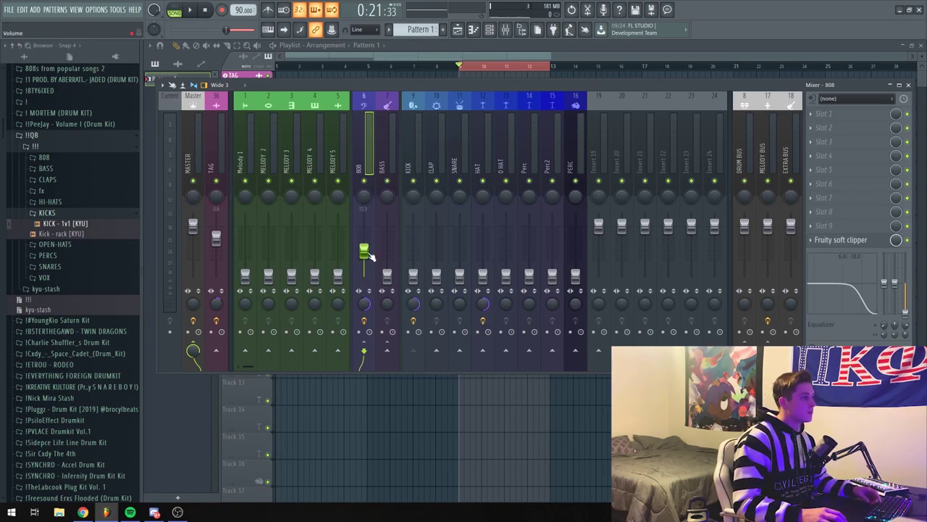
key("space")
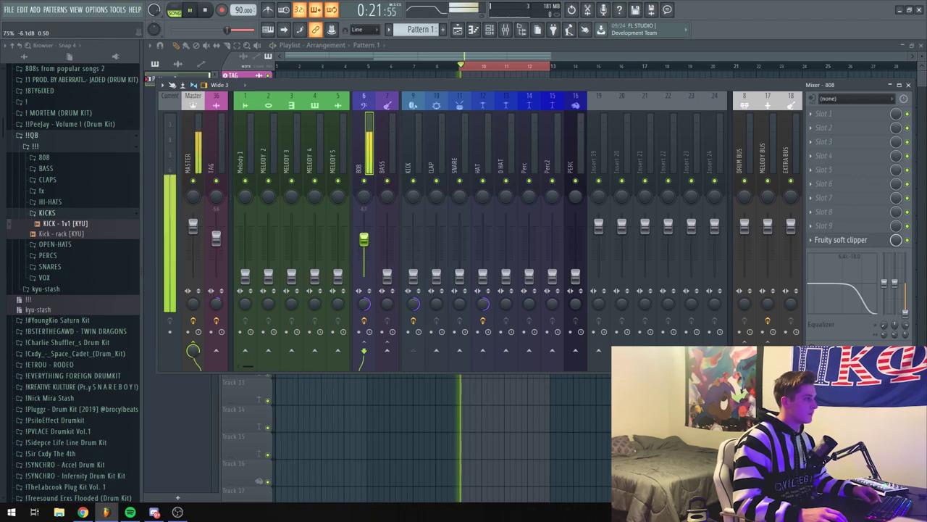
key("space")
- Add FabFilter Pro-Q 2 to the 808 track with a deep bell cut near 1.4 kHz and slight boosts near 560 Hz and 160 Hz
left_click(836, 231)
mouse_move(826, 238)
left_click(592, 395)
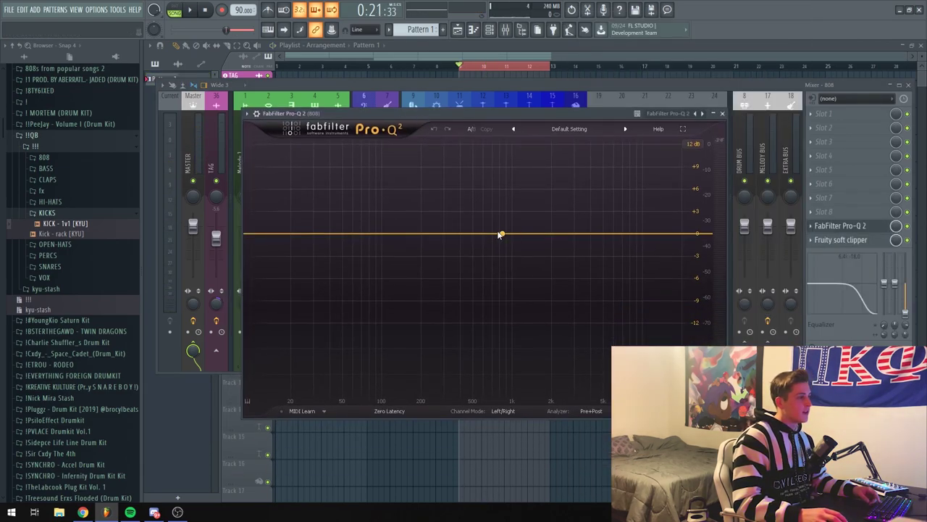
key("space")
left_click_drag(476, 234, 531, 308)
left_click(479, 240)
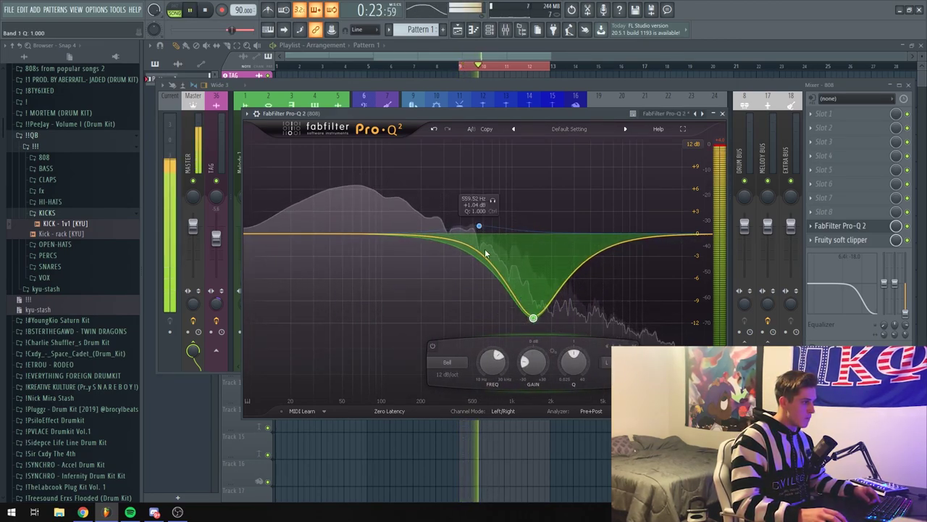
left_click_drag(399, 236, 409, 228)
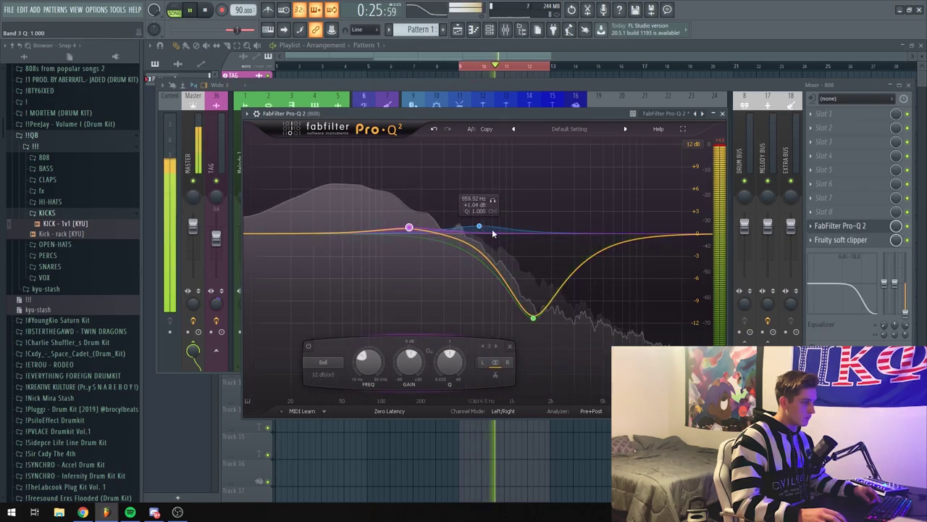
left_click(722, 113)
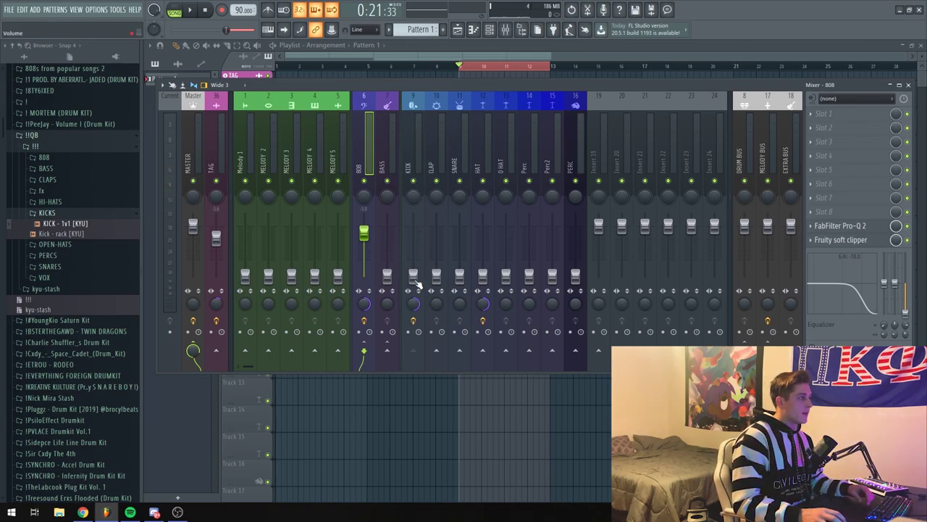
- Raise the KICK fader to about 0 dB and compare the kick with the 808 by soloing and muting tracks during playback
left_click_drag(416, 281, 415, 274)
mouse_move(413, 236)
left_mouse_down()
mouse_move(413, 216)
mouse_move(413, 226)
left_mouse_up()
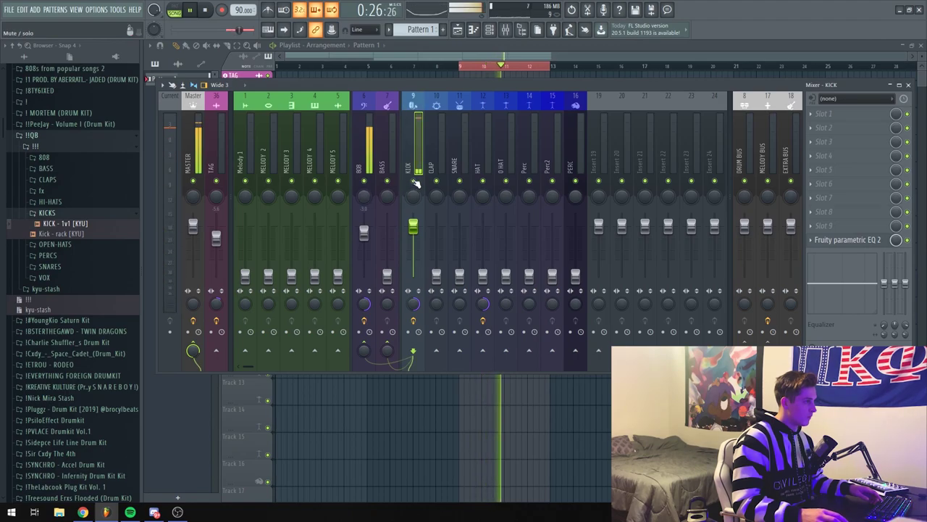
right_click(365, 184)
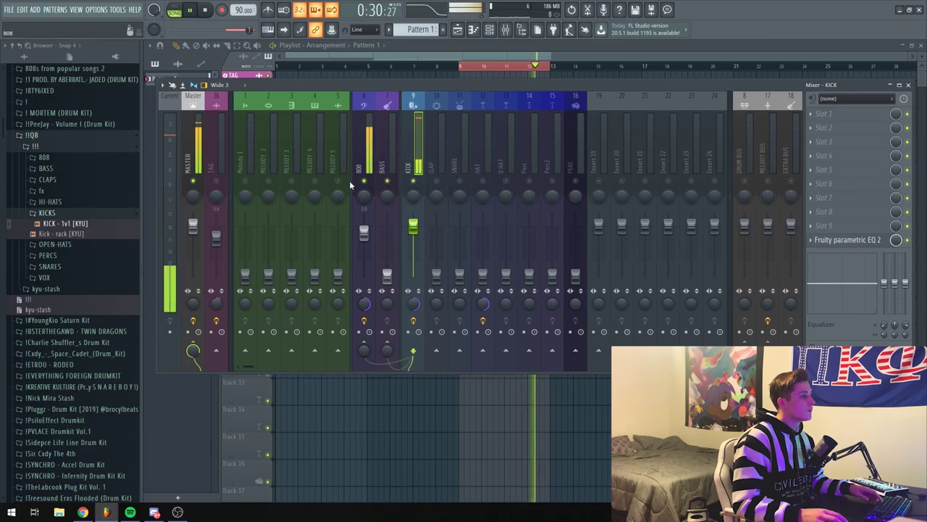
left_click(365, 182)
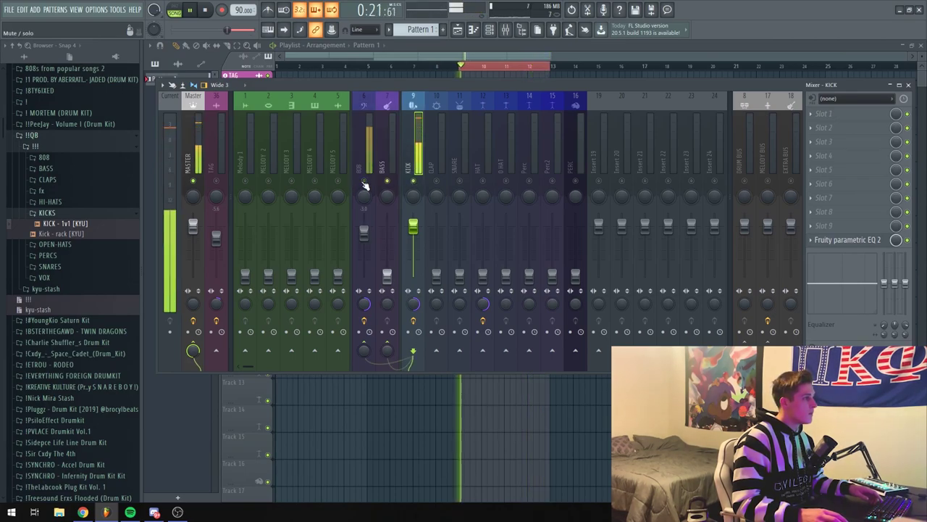
left_click(365, 183)
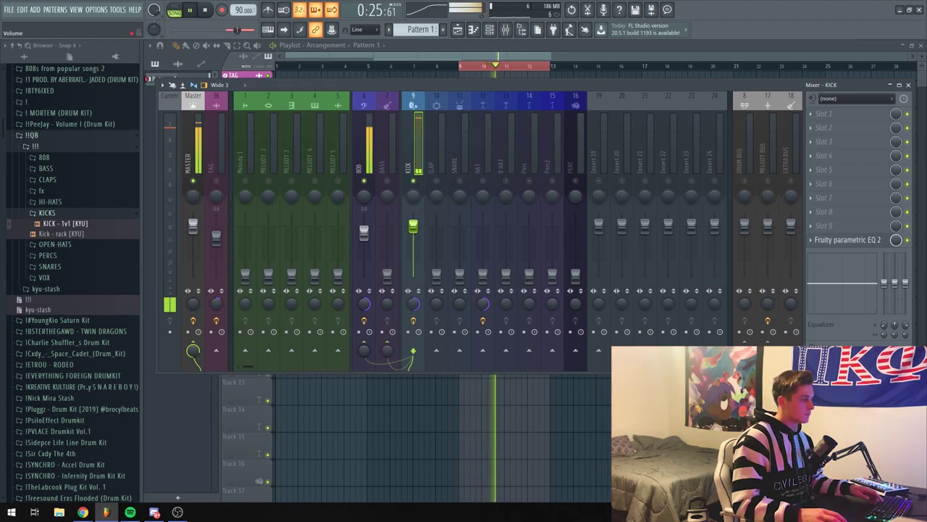
- Fine-tune the 808 fader against the kick, return the KICK fader to 0 dB and stop playback
left_click_drag(363, 230, 367, 237)
left_click(413, 226)
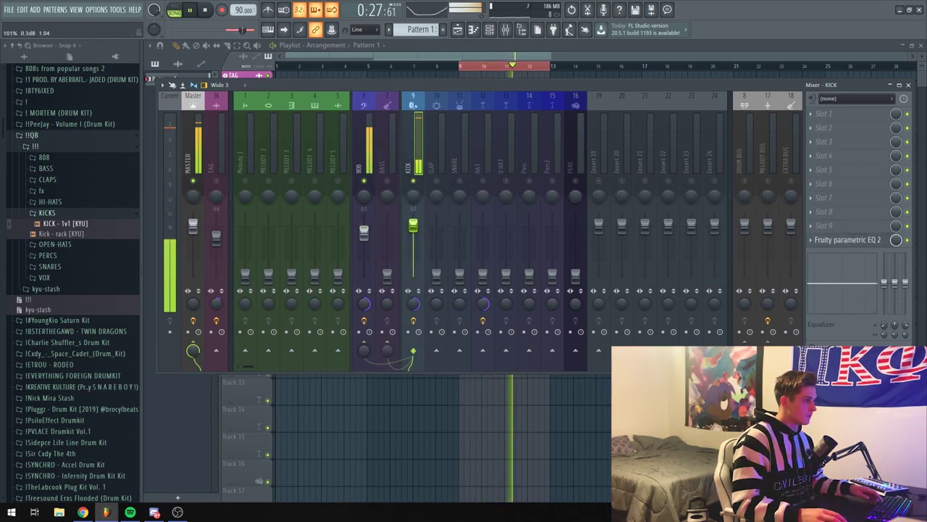
right_click(410, 226)
left_click(414, 232)
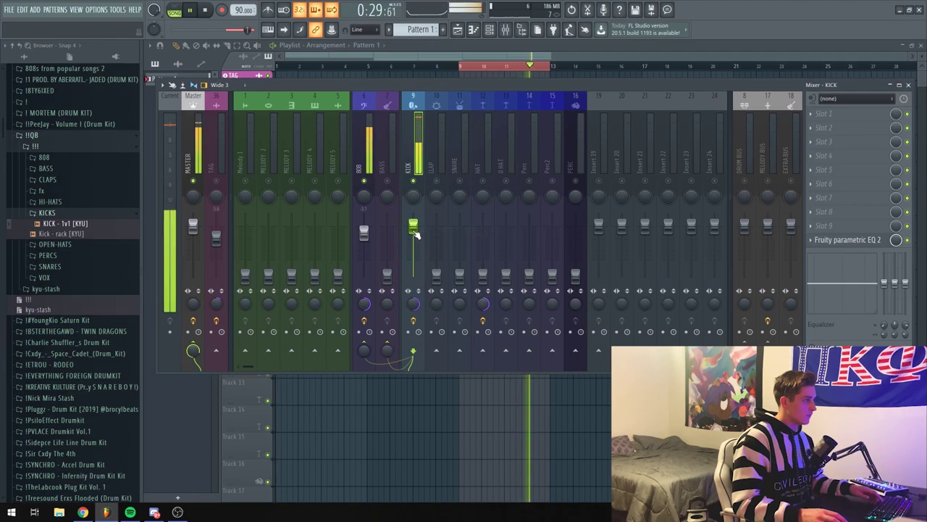
key("space")
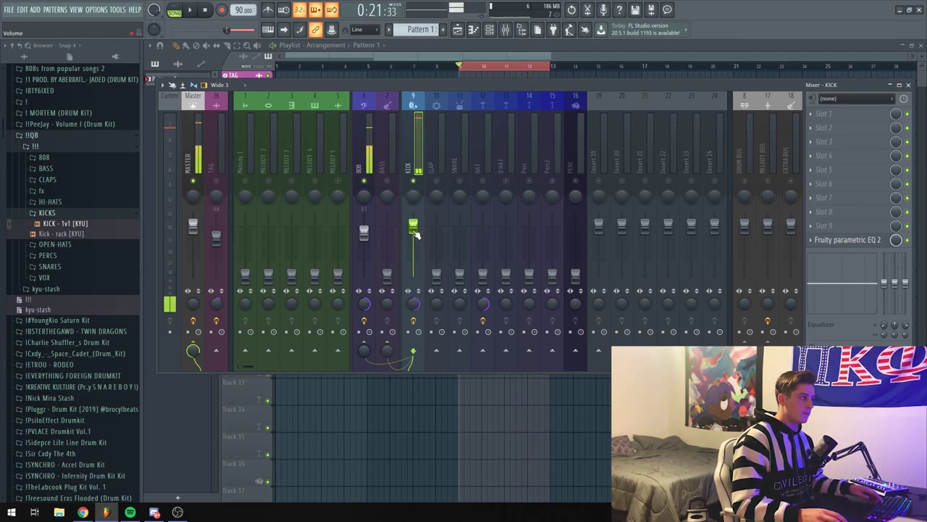
left_click(197, 159)
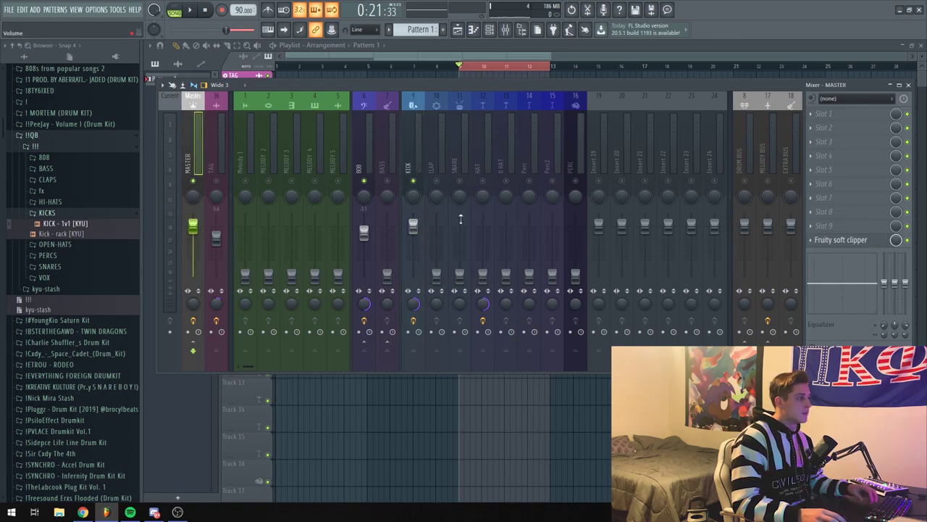
- Raise the CLAP track's fader to -2.9 dB while playing the loop
left_click_drag(436, 275, 437, 241)
key("space")
key("space")
key("space")
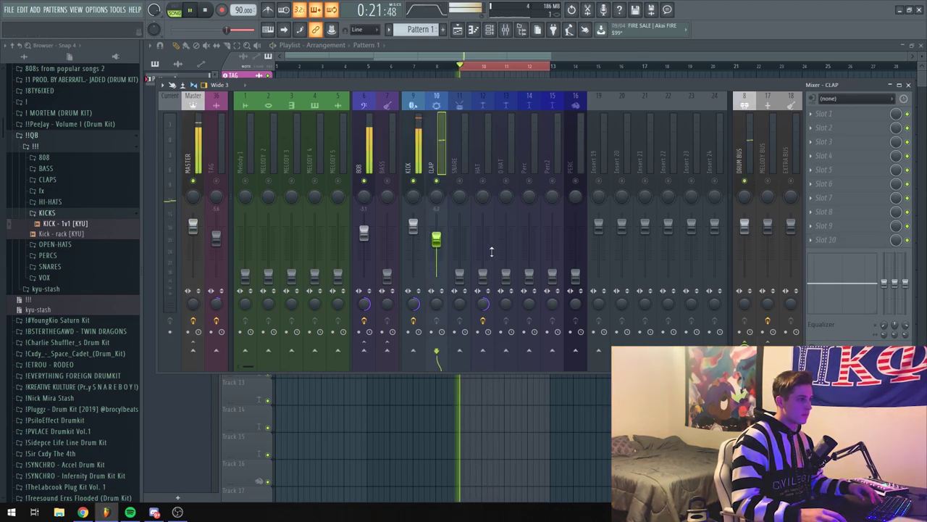
left_click_drag(436, 238, 436, 234)
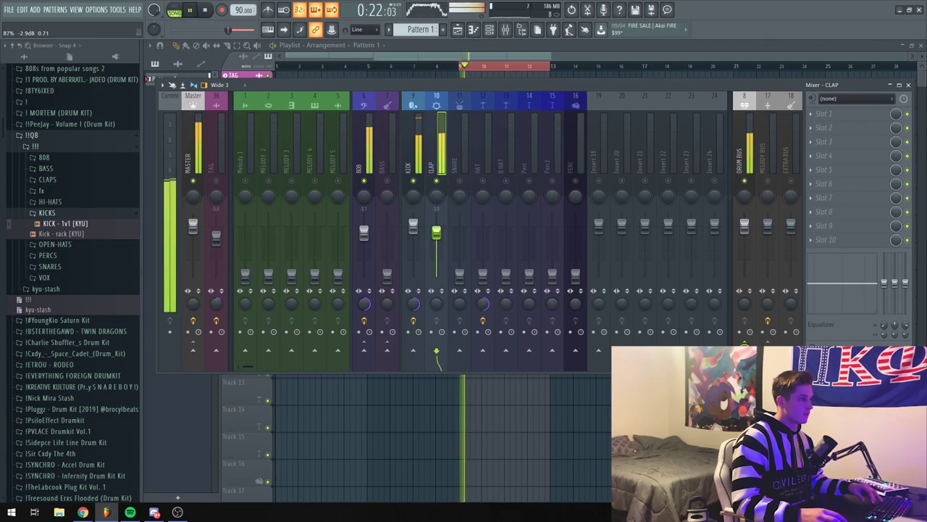
- Raise the SNARE track's fader to about -3.6 dB, checking it against the loop
left_click_drag(459, 274, 459, 236)
key("space")
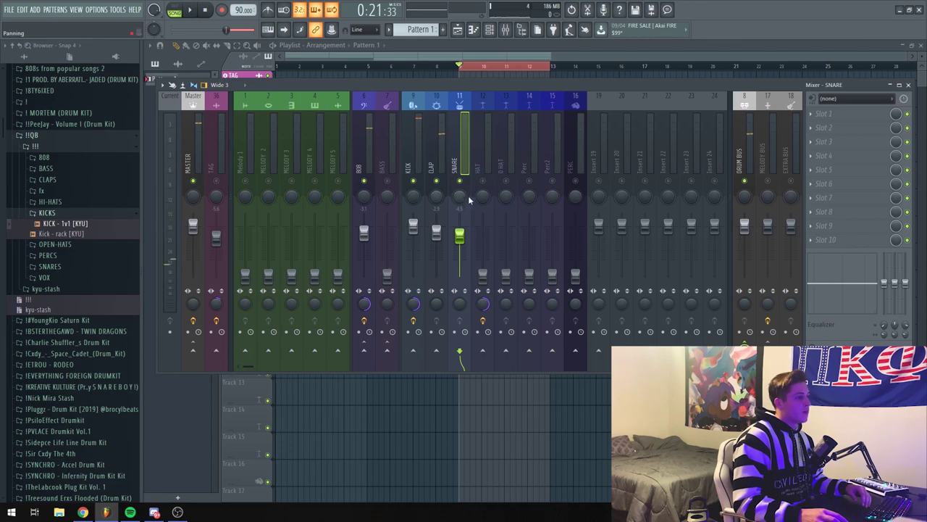
key("space")
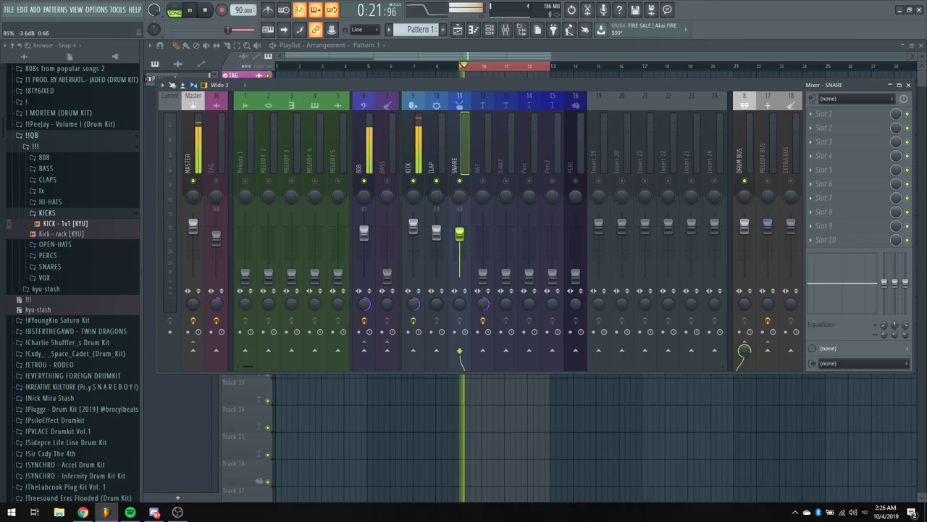
key("space")
- Raise the O HAT fader to about -6.7 dB and the Perc fader to about -3.8 dB, panning Perc right
left_click_drag(516, 272, 506, 241)
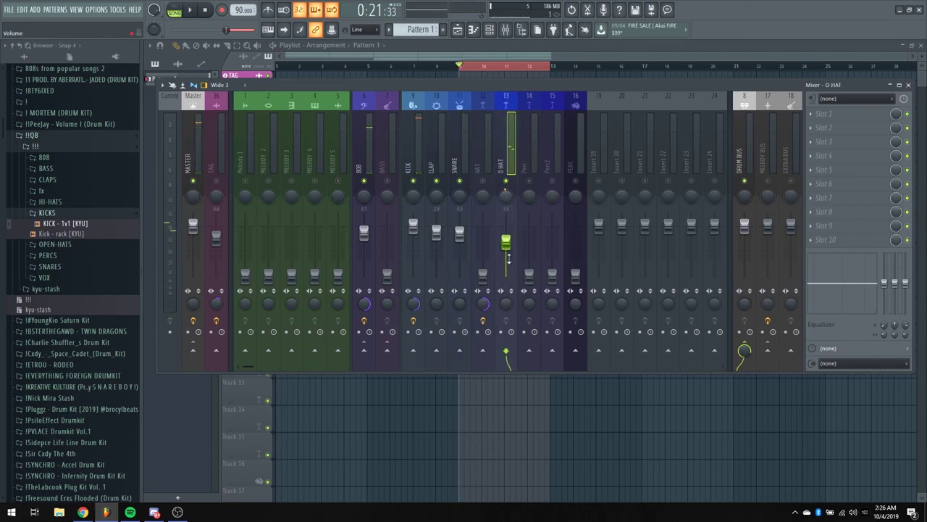
key("space")
left_click_drag(529, 273, 531, 233)
key("space")
key("space")
left_click_drag(531, 199, 531, 194)
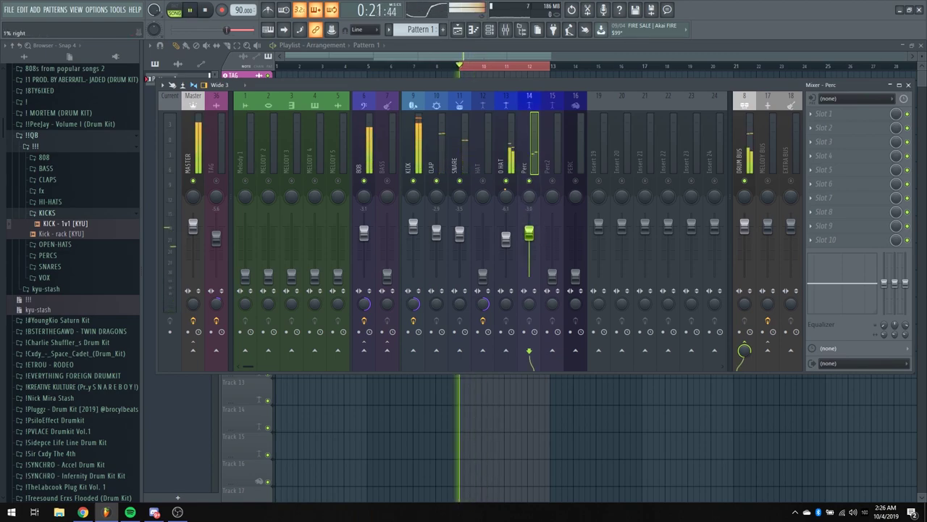
- Raise Perc2 to about -3.6 dB panned slightly right, and PERC to about -8.9 dB panned left
left_click_drag(552, 274, 553, 242)
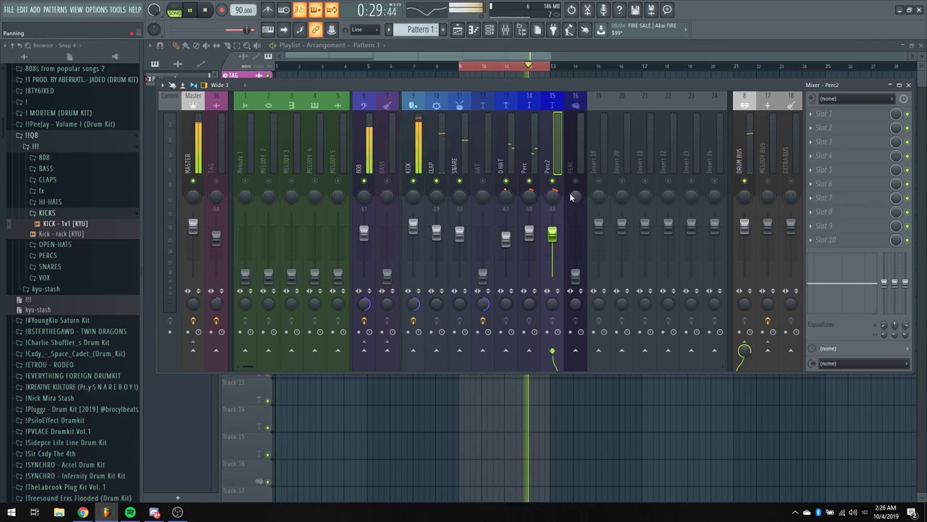
left_click_drag(575, 274, 576, 245)
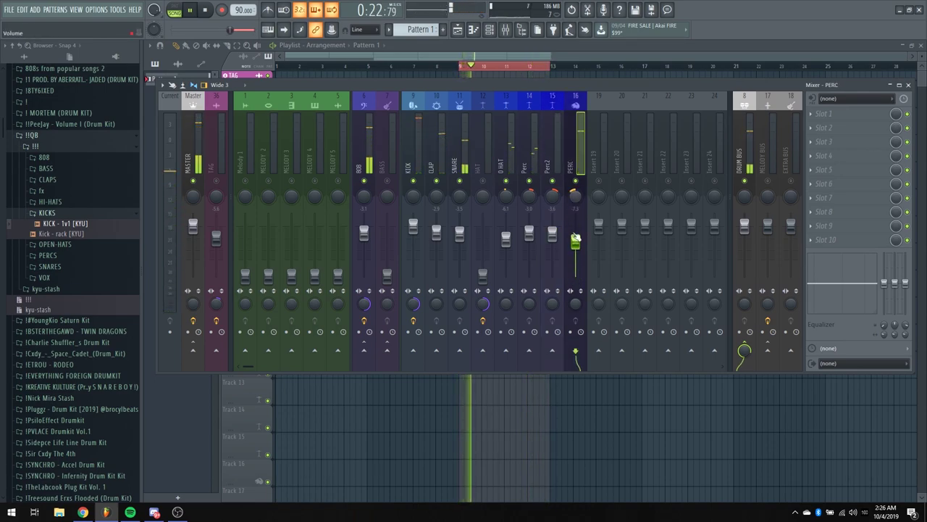
left_click_drag(556, 197, 556, 203)
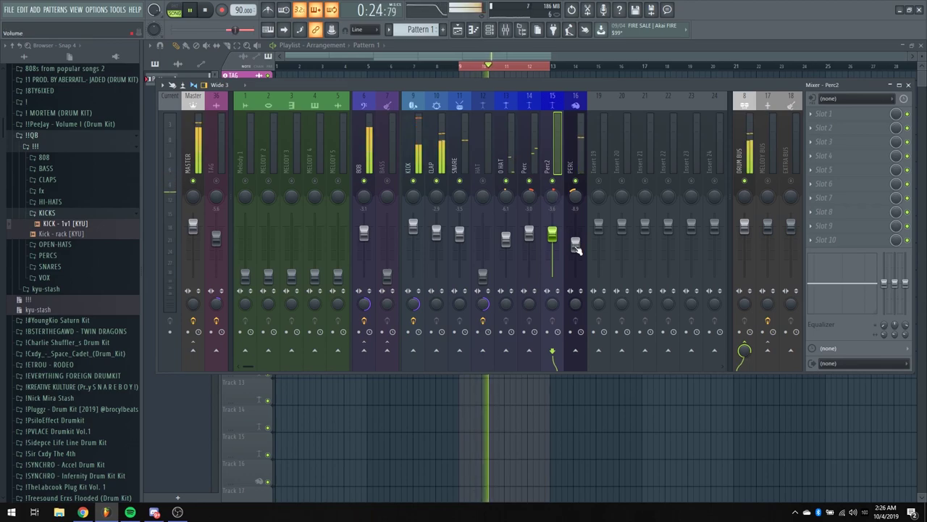
key("space")
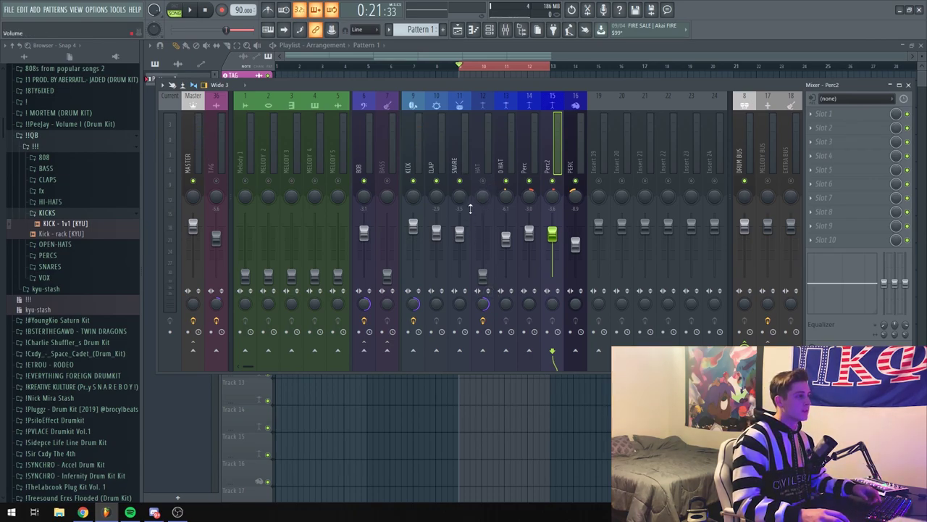
- Raise the HAT track's fader to about -3 dB while playing the loop
left_click(488, 187)
key("space")
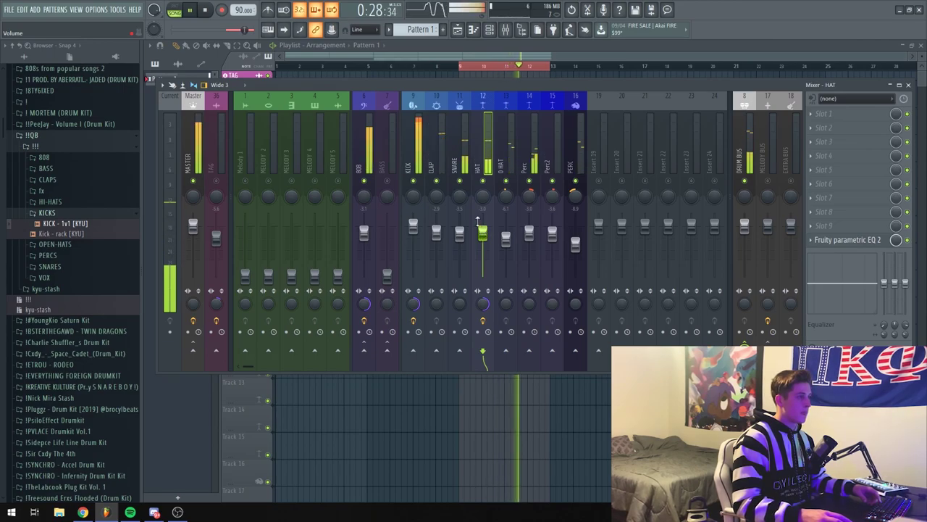
key("space")
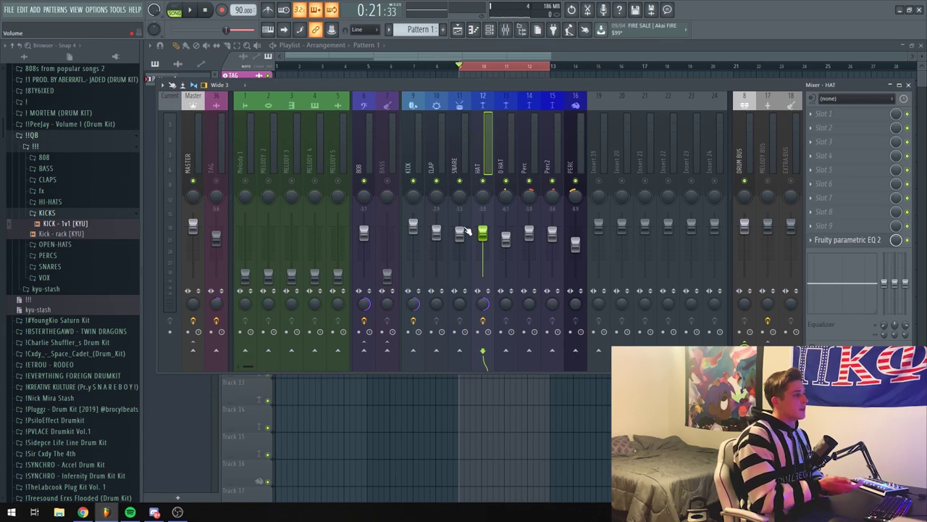
- Raise the five melody track faders together to about -4.3 dB, with Melody 1 slightly louder at -2.8 dB
left_click_drag(247, 186, 344, 181)
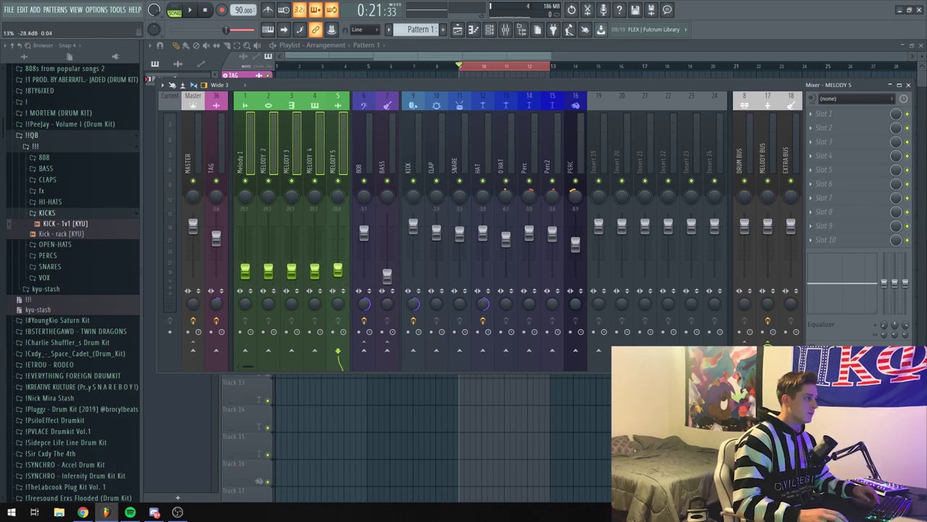
key("space")
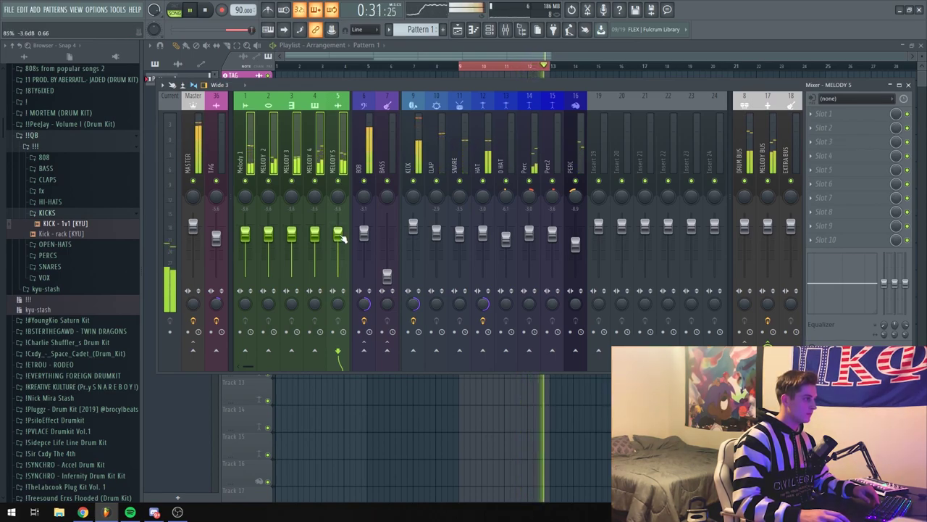
left_click(245, 168)
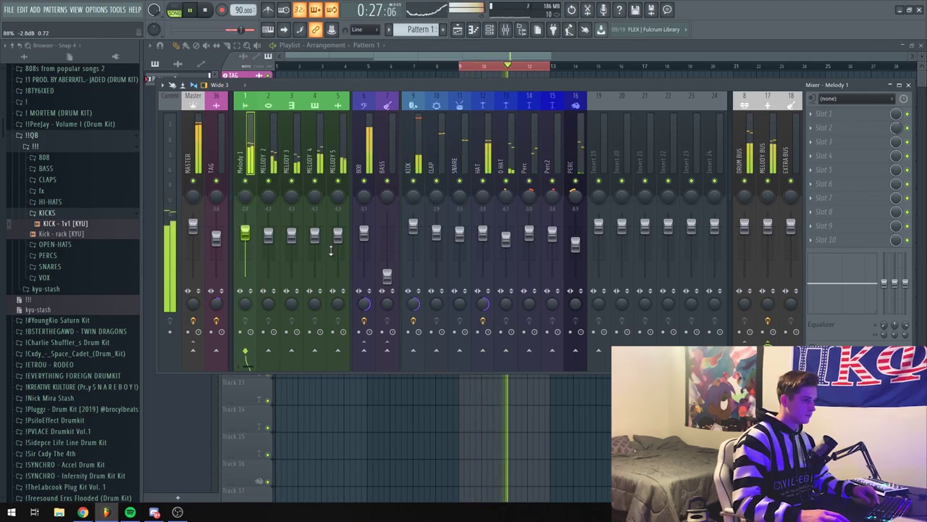
key("space")
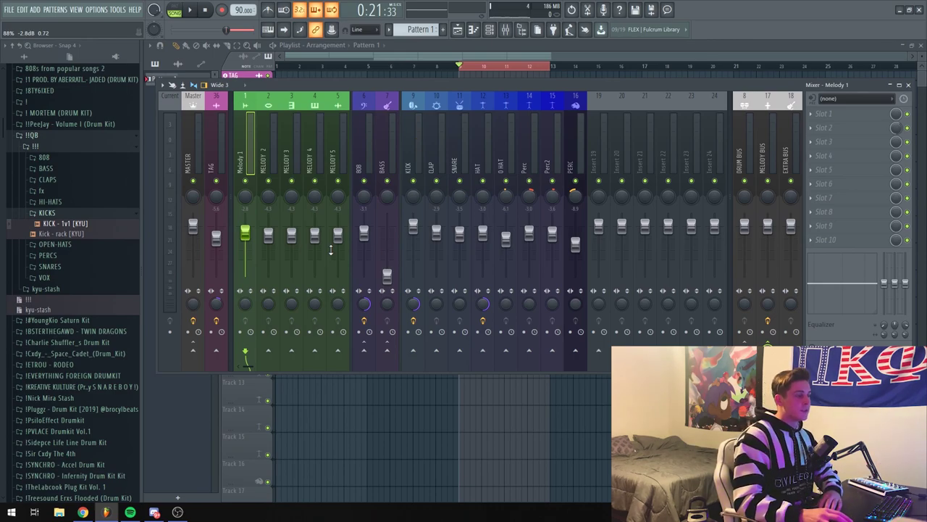
- Load the saved !MASTER mixer track state onto the master track
right_click(195, 100)
mouse_move(239, 144)
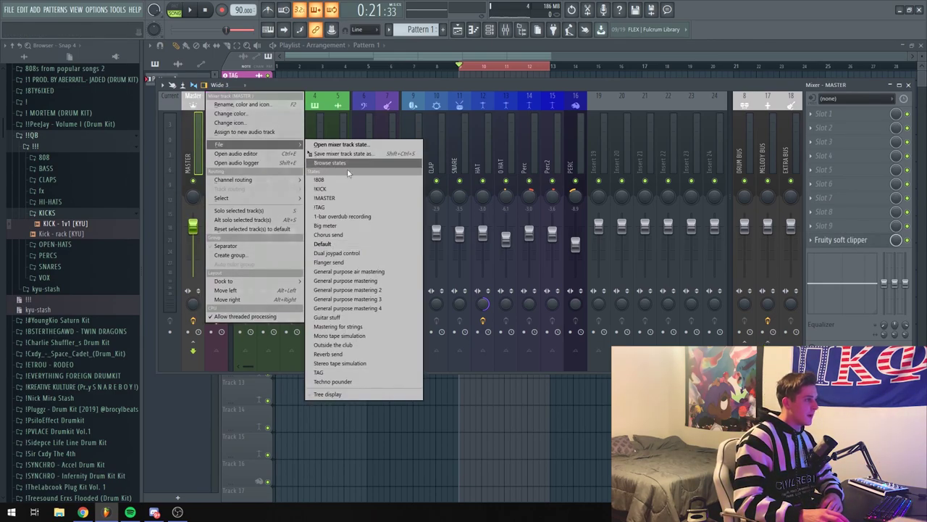
left_click(366, 207)
right_click(197, 165)
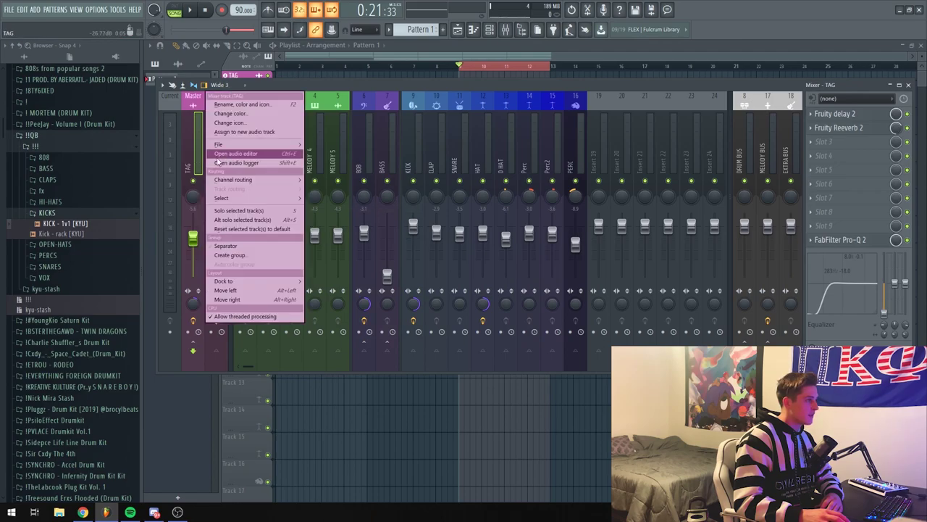
mouse_move(232, 144)
left_click(362, 199)
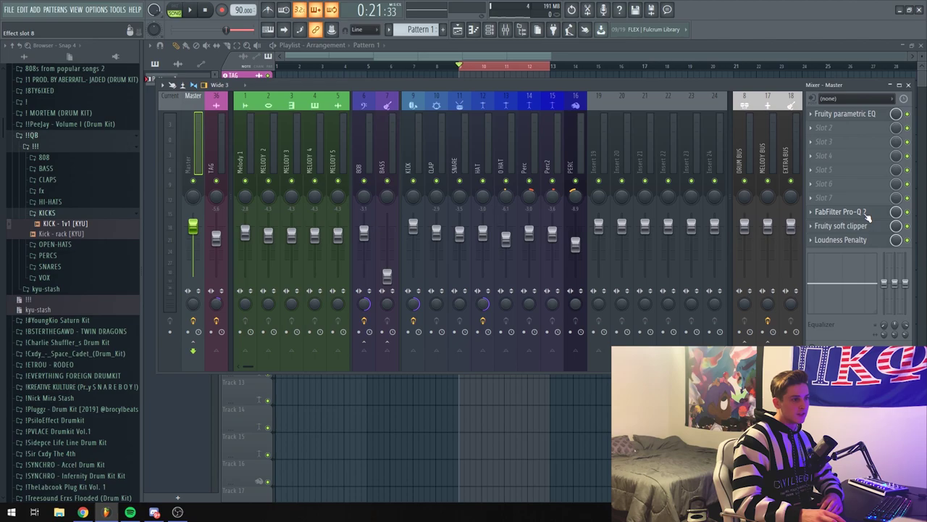
- Inspect the master track's FabFilter Pro-Q 2, Fruity soft clipper and Fruity parametric EQ settings
left_click(867, 215)
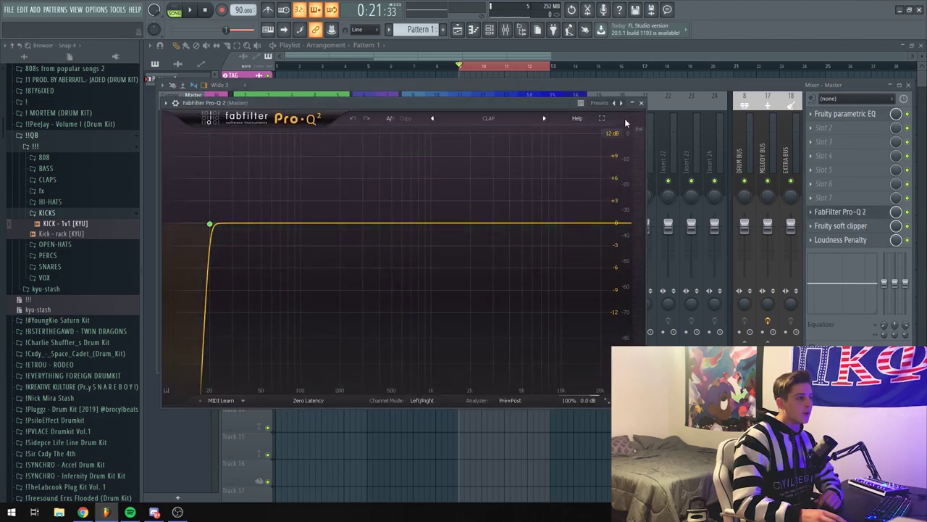
left_click(641, 104)
left_click(863, 226)
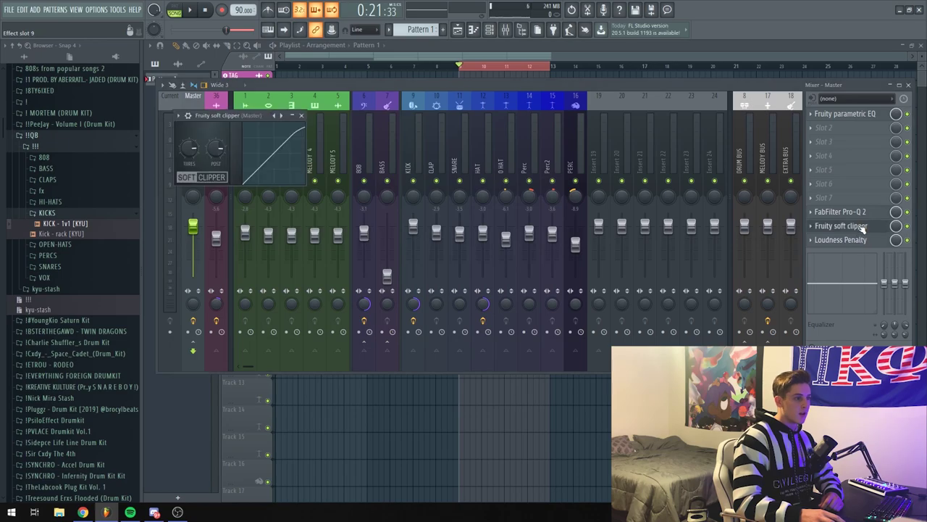
left_click(302, 116)
left_click(848, 114)
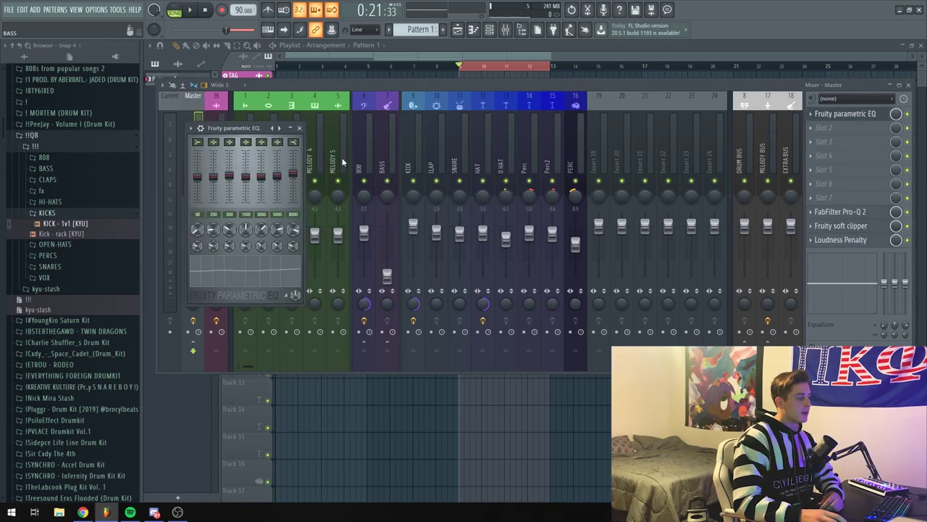